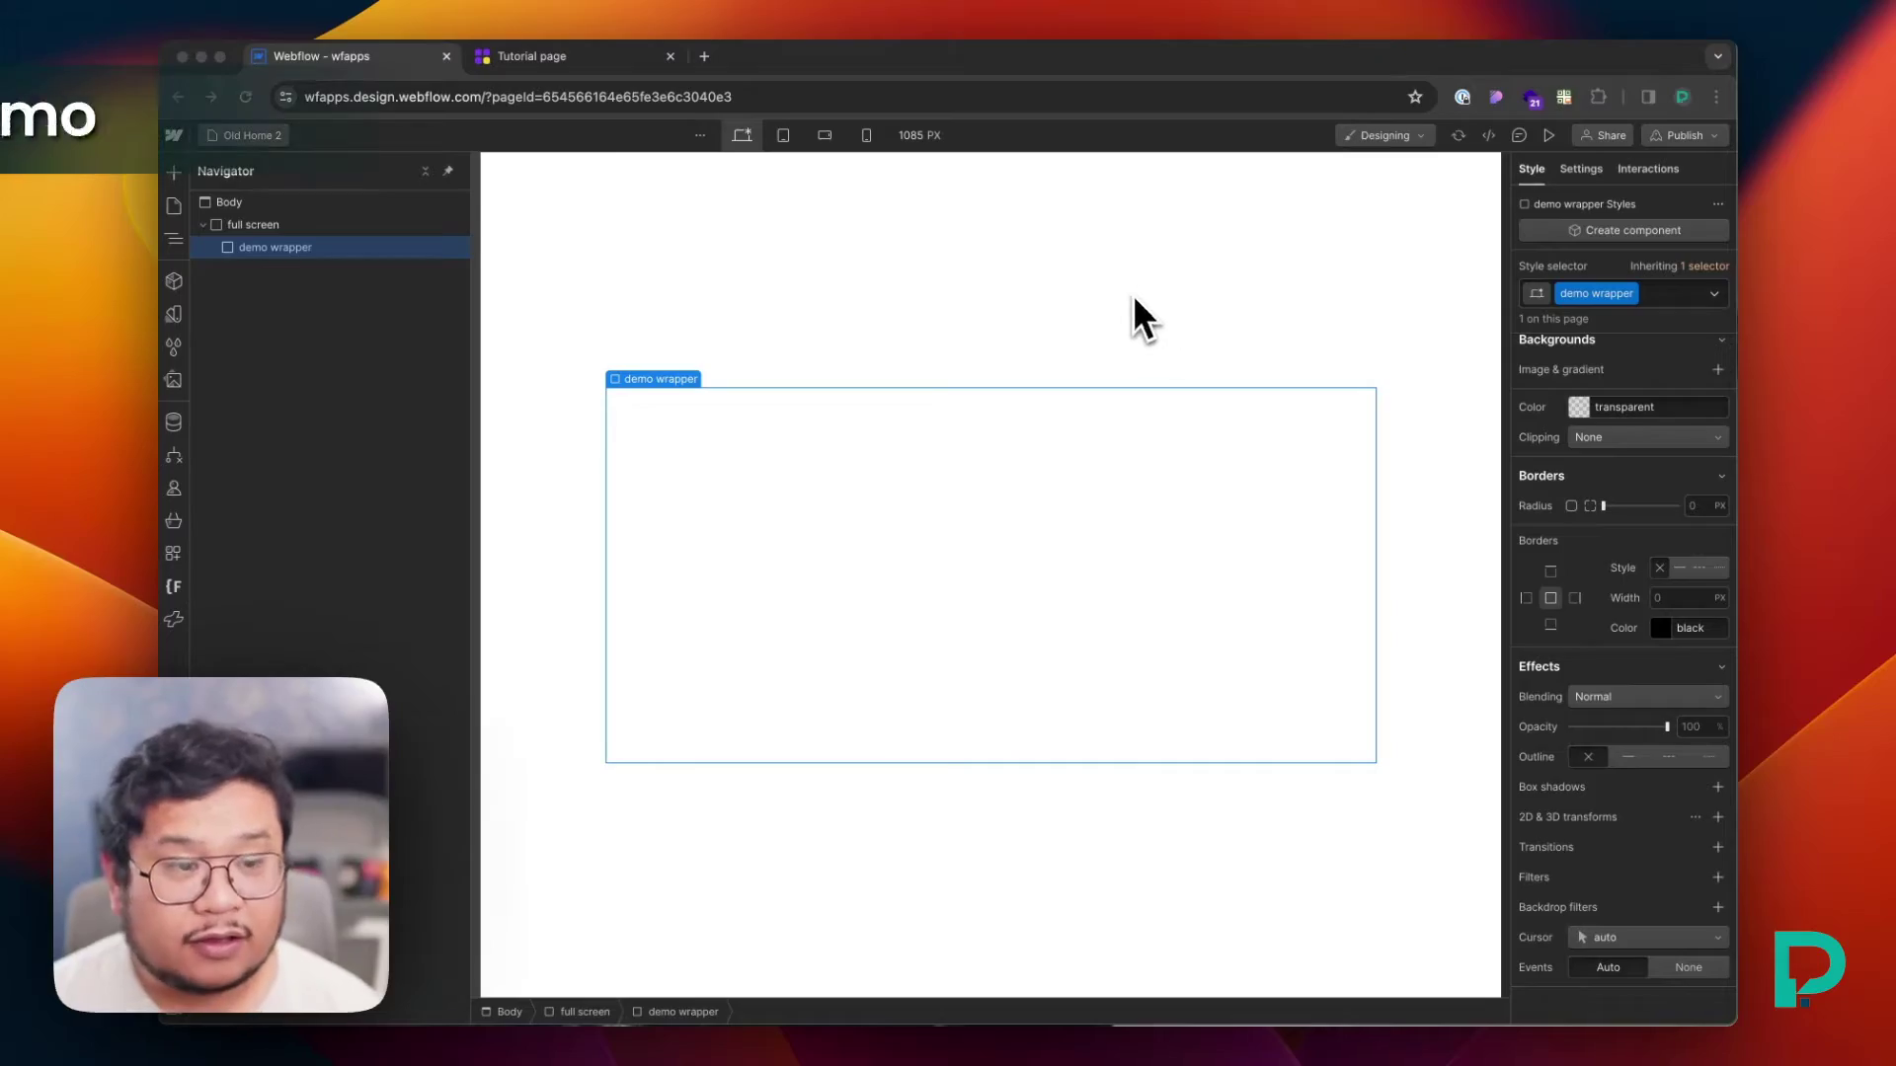
# Launch the GradientFlow app and load the dark blue-to-violet preset gradient.
pyautogui.click(173, 546)
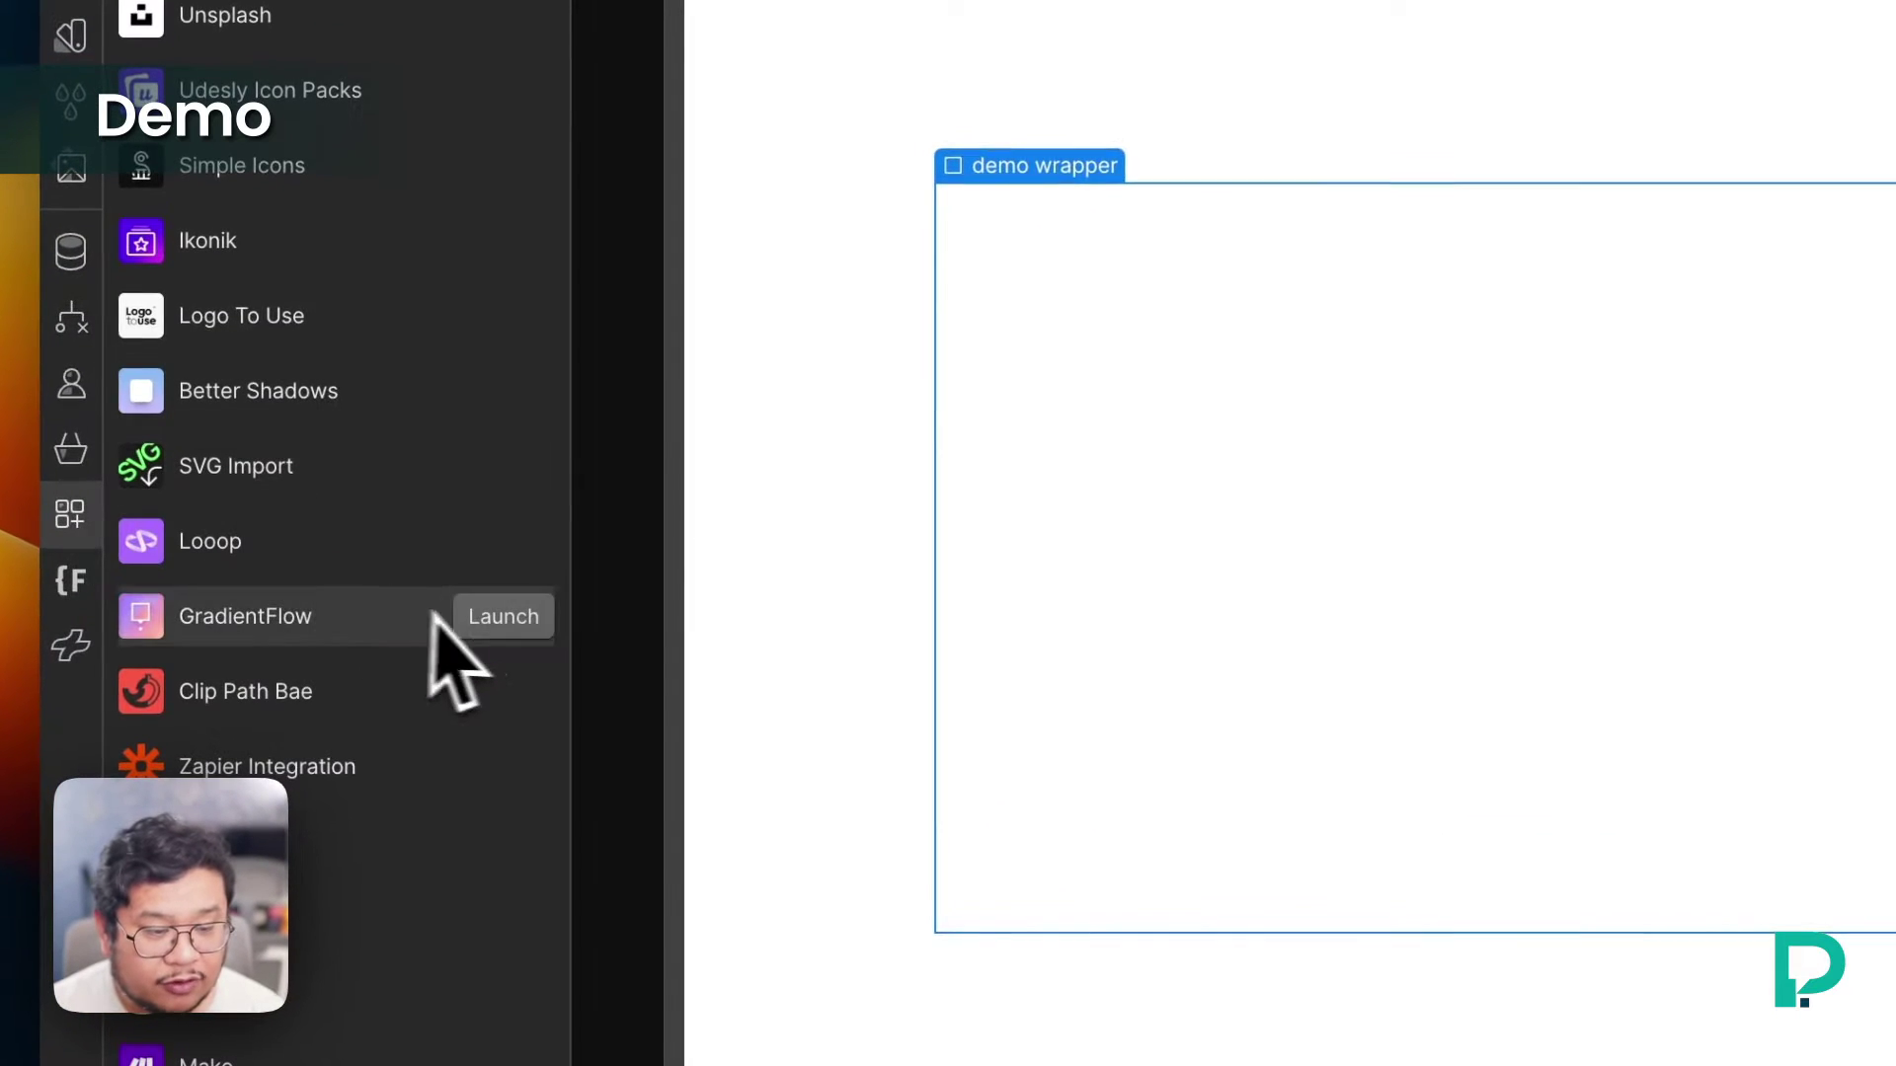
pyautogui.click(501, 615)
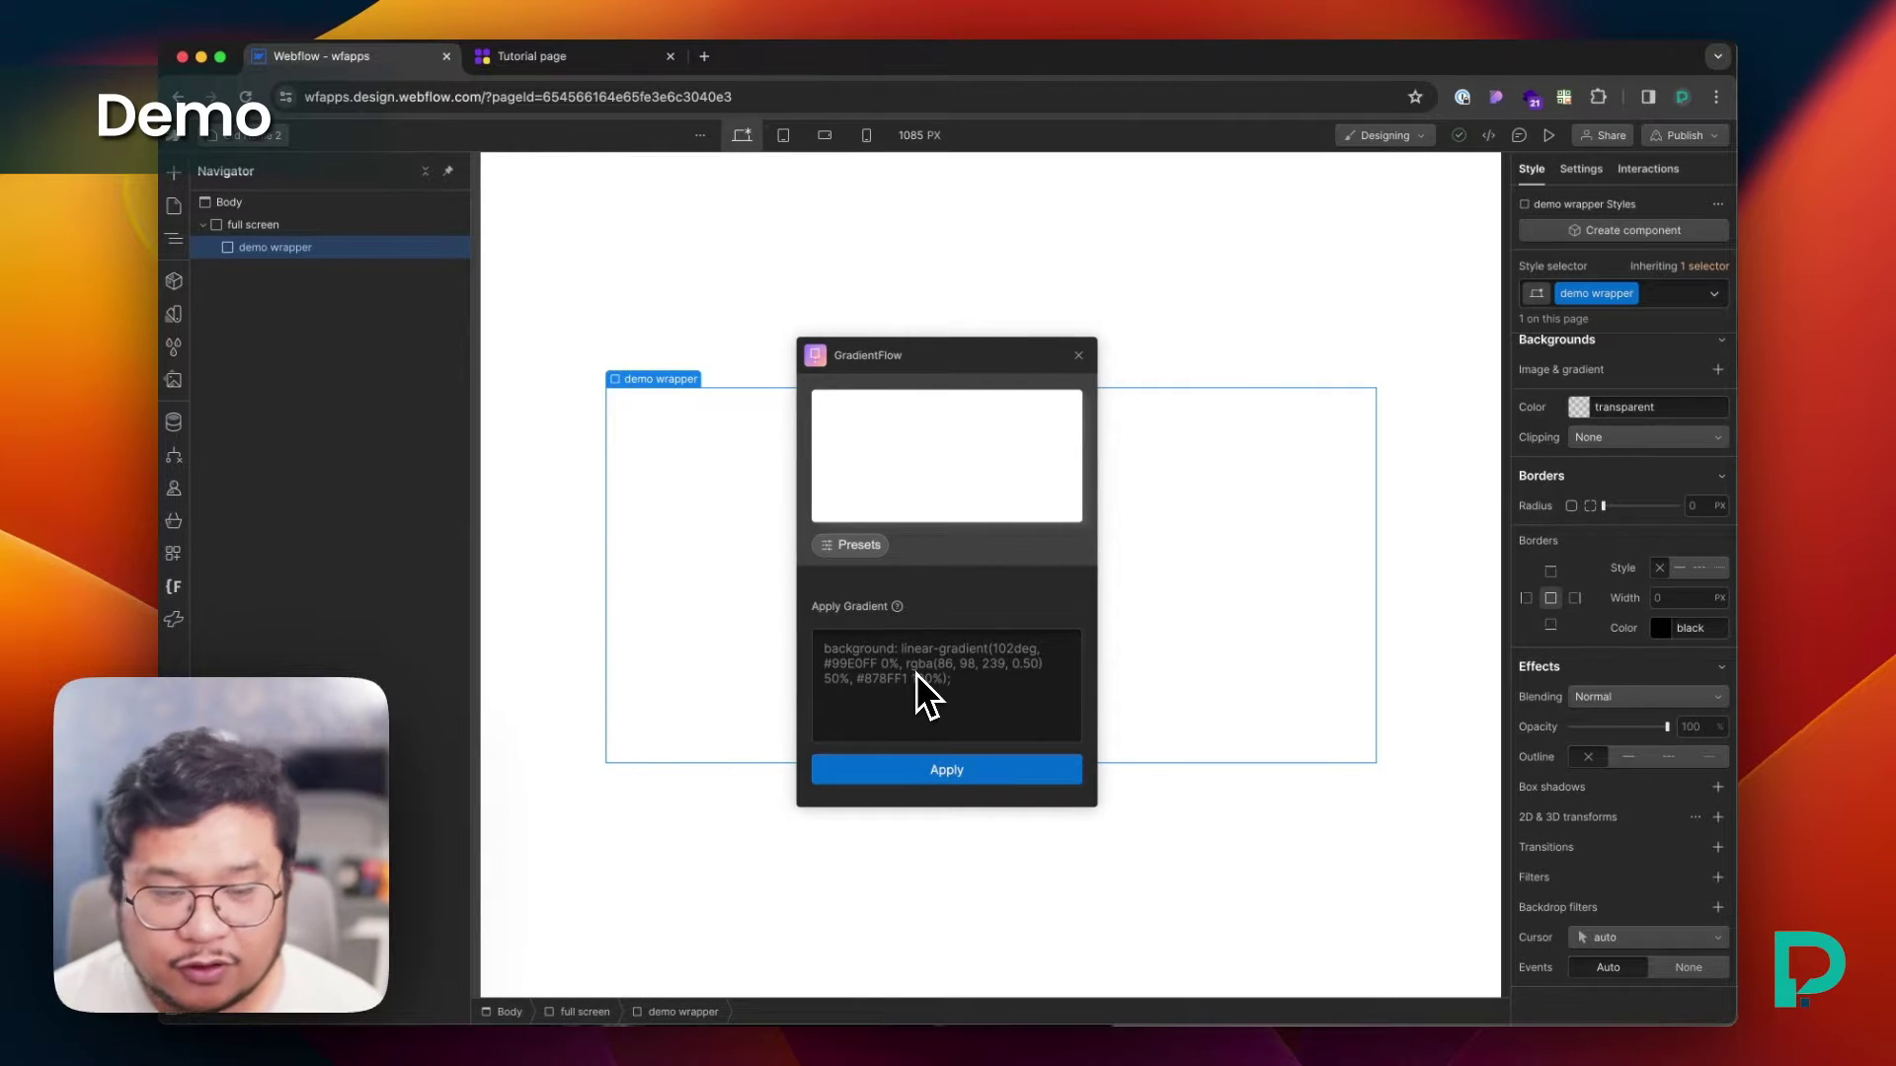
pyautogui.click(855, 548)
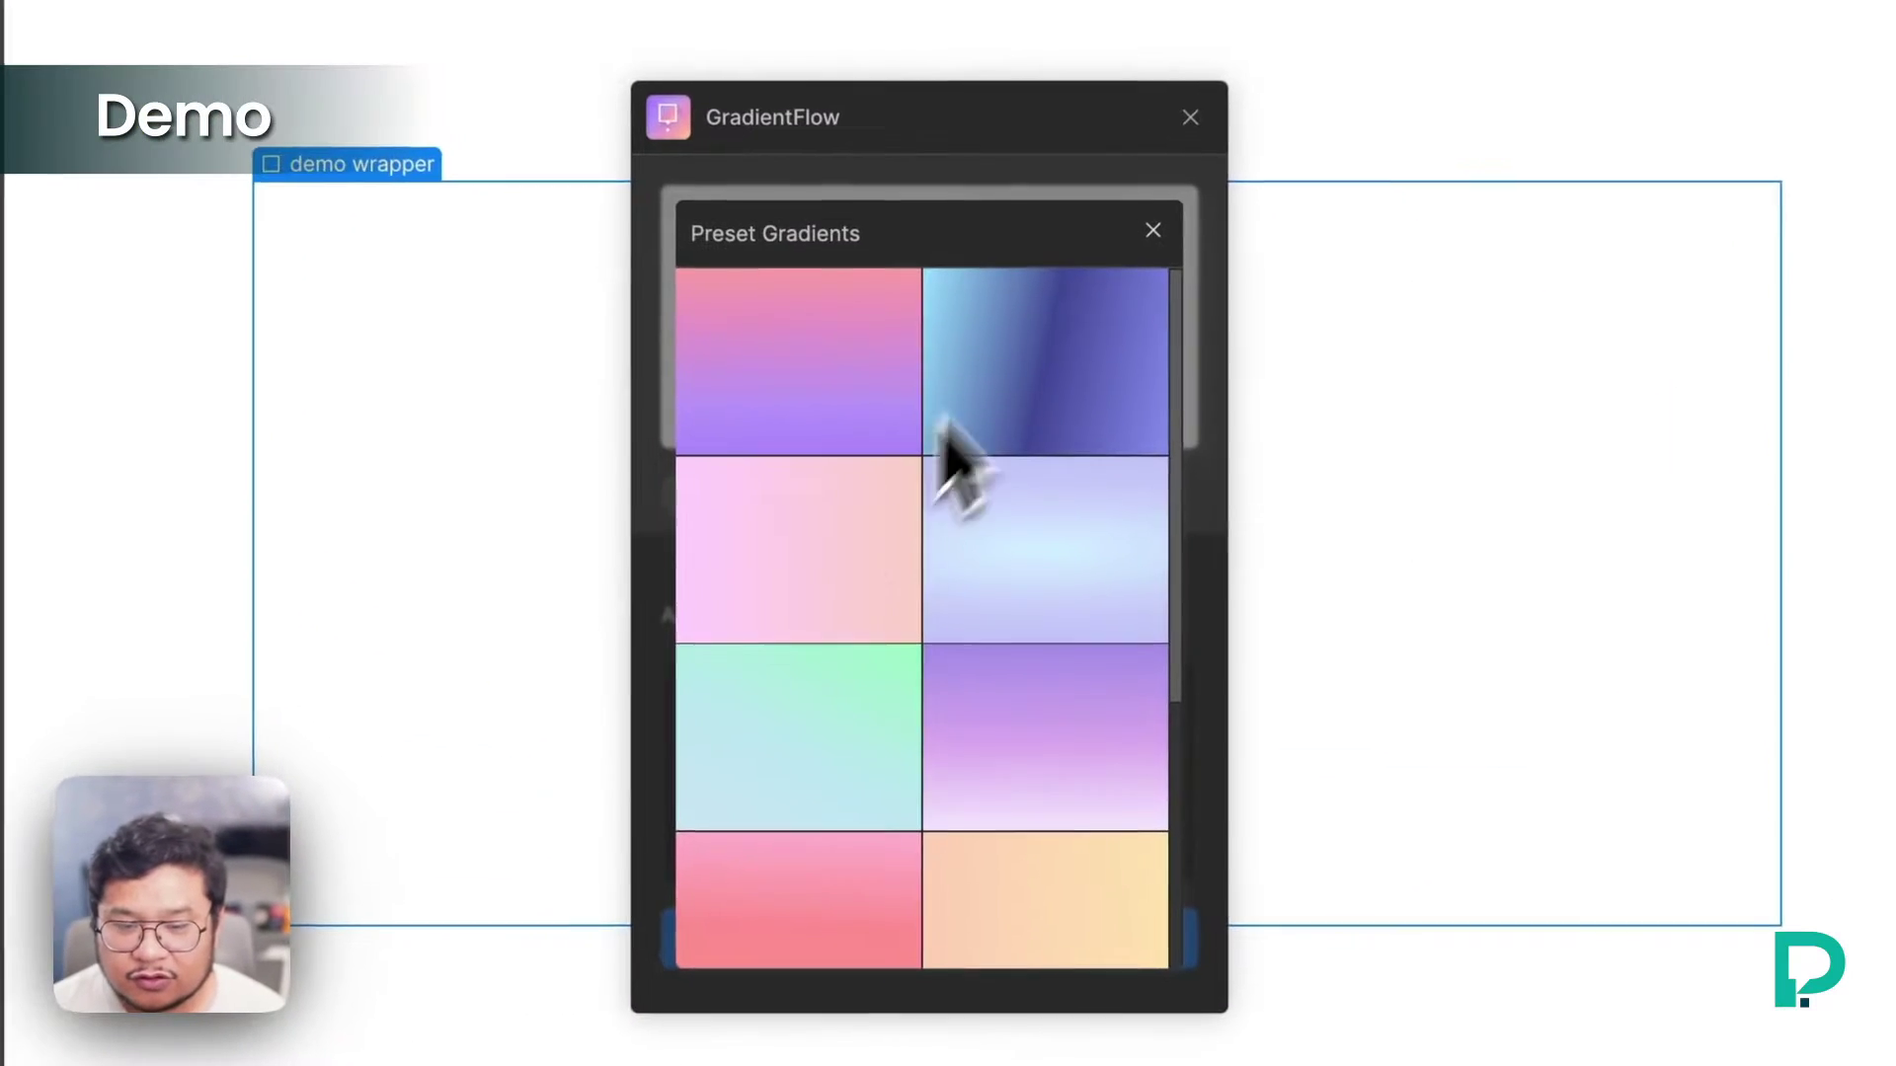
pyautogui.scroll(-1, 1074, 482)
pyautogui.scroll(-5, 1175, 741)
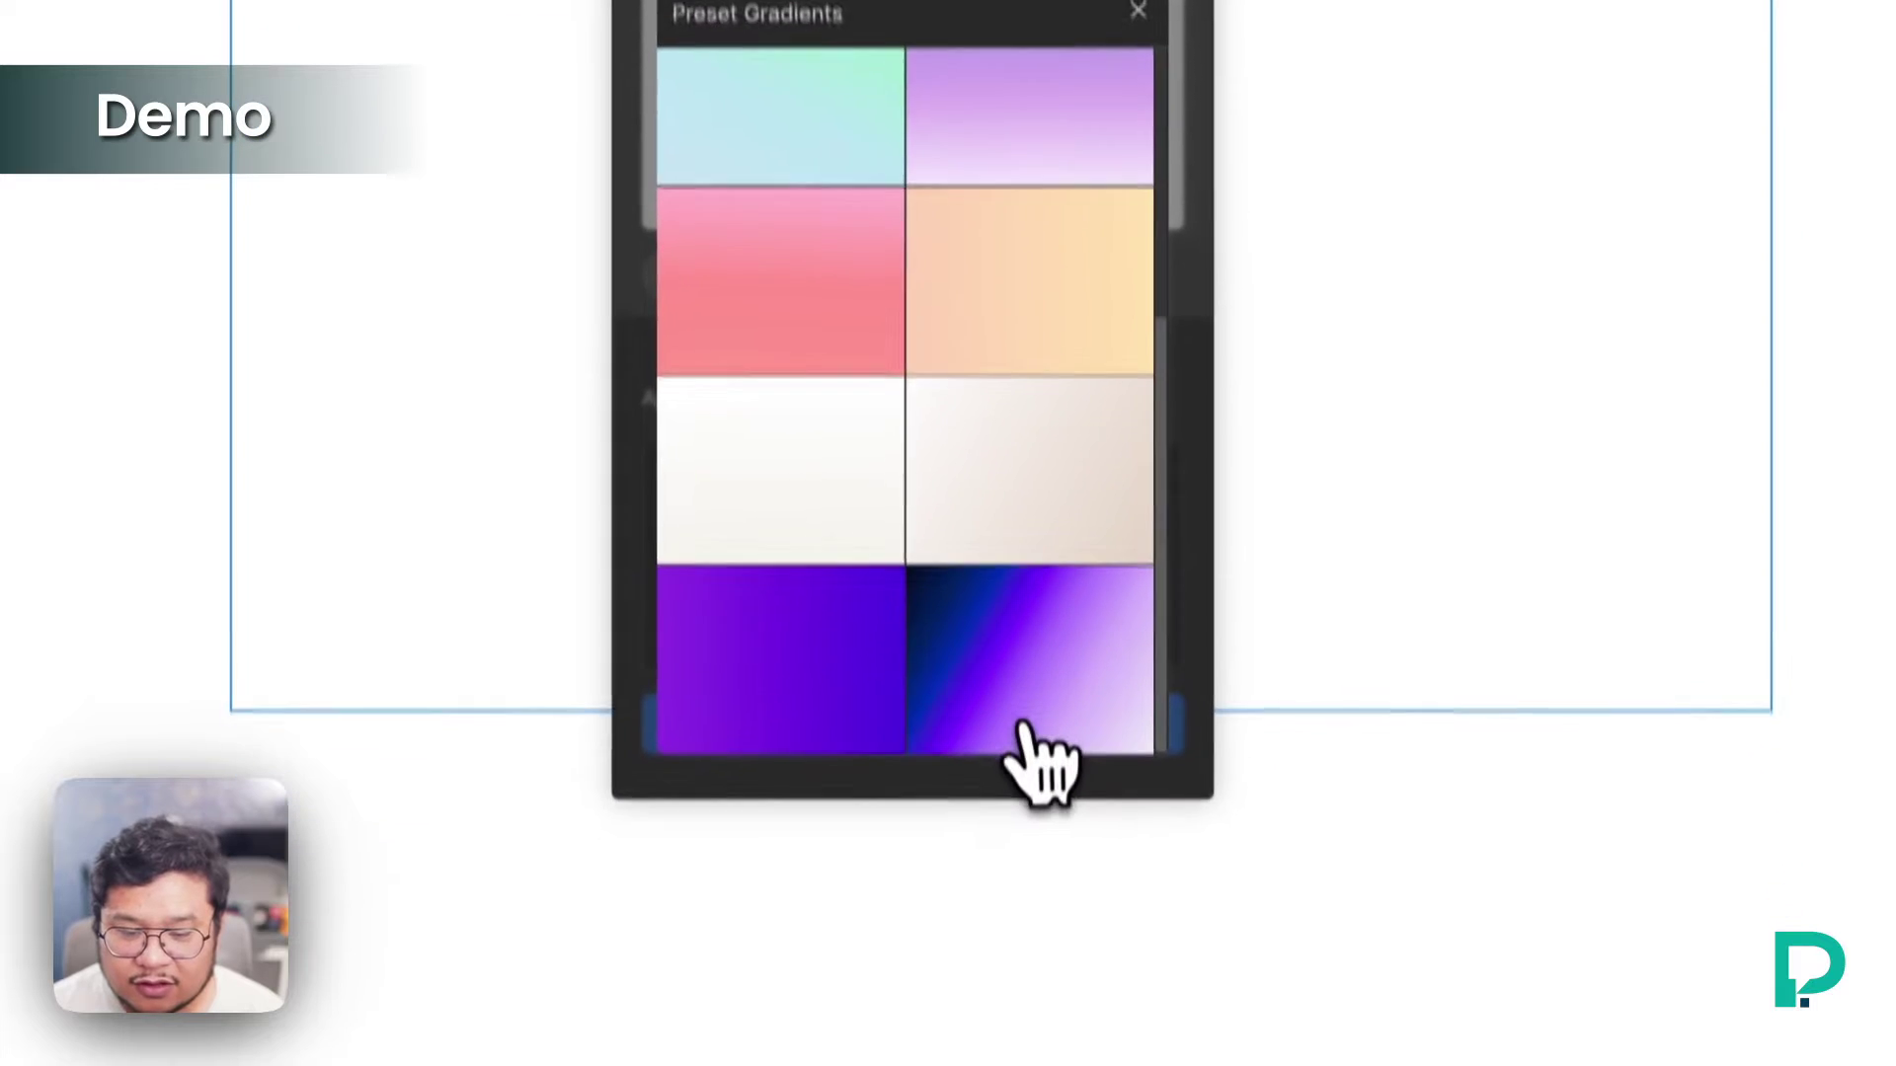
pyautogui.click(1051, 950)
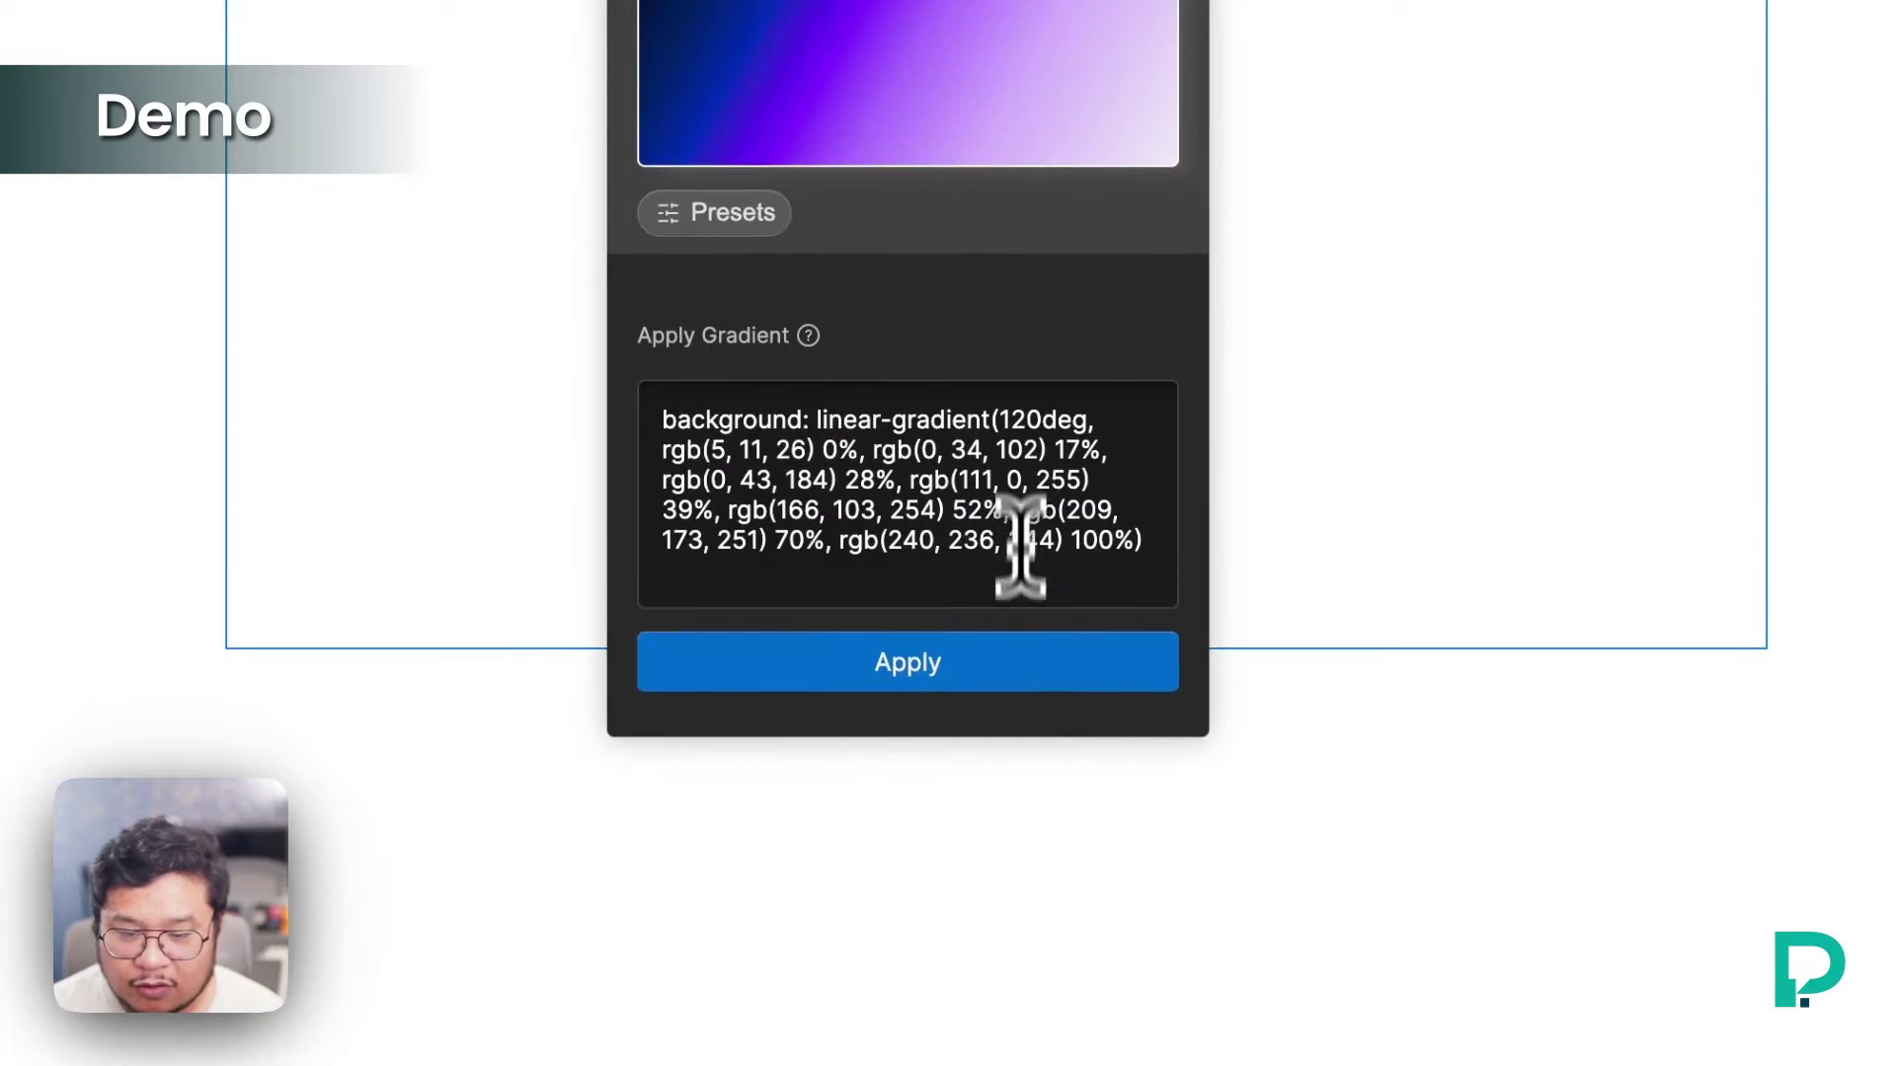
# Change the gradient's angle from 120deg to 115deg in the CSS code.
pyautogui.moveTo(782, 447); pyautogui.dragTo(1020, 563)
pyautogui.click(1035, 488)
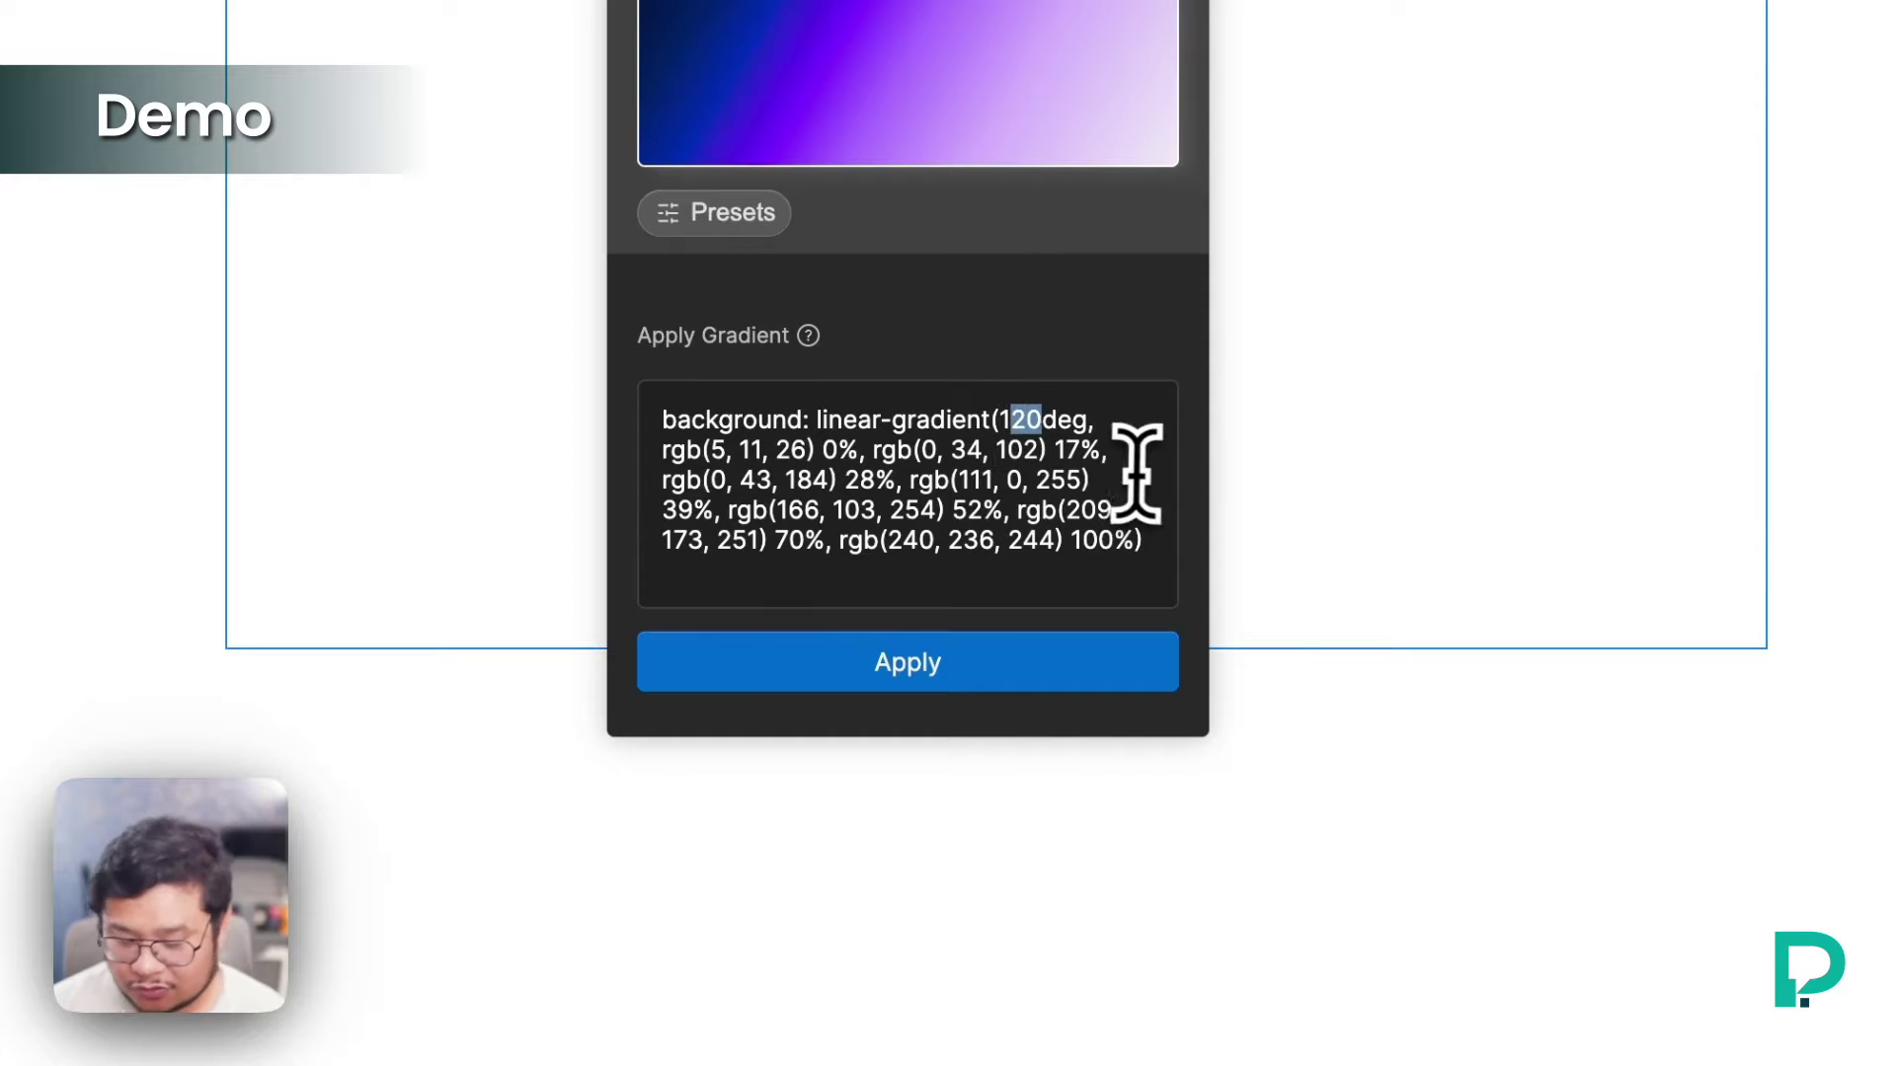
pyautogui.write('115')
pyautogui.press('Left')
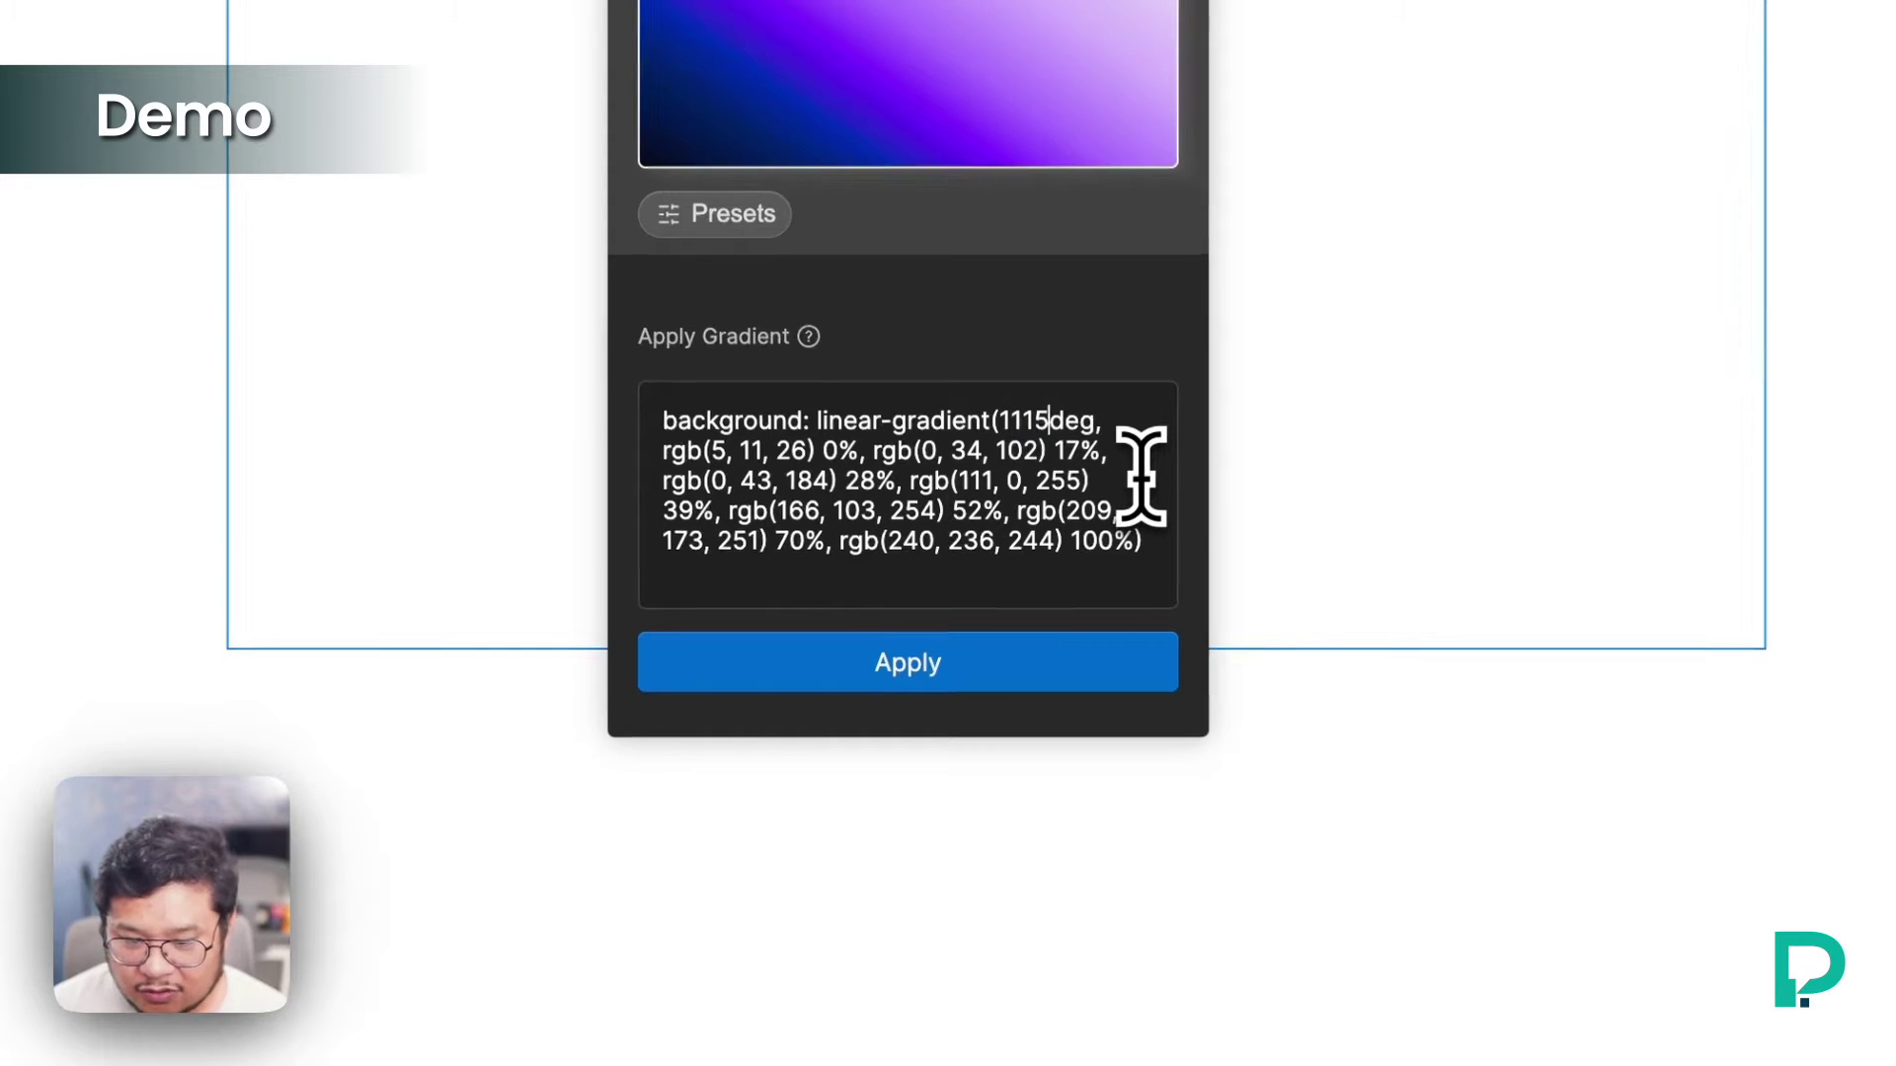
pyautogui.press('BackSpace')
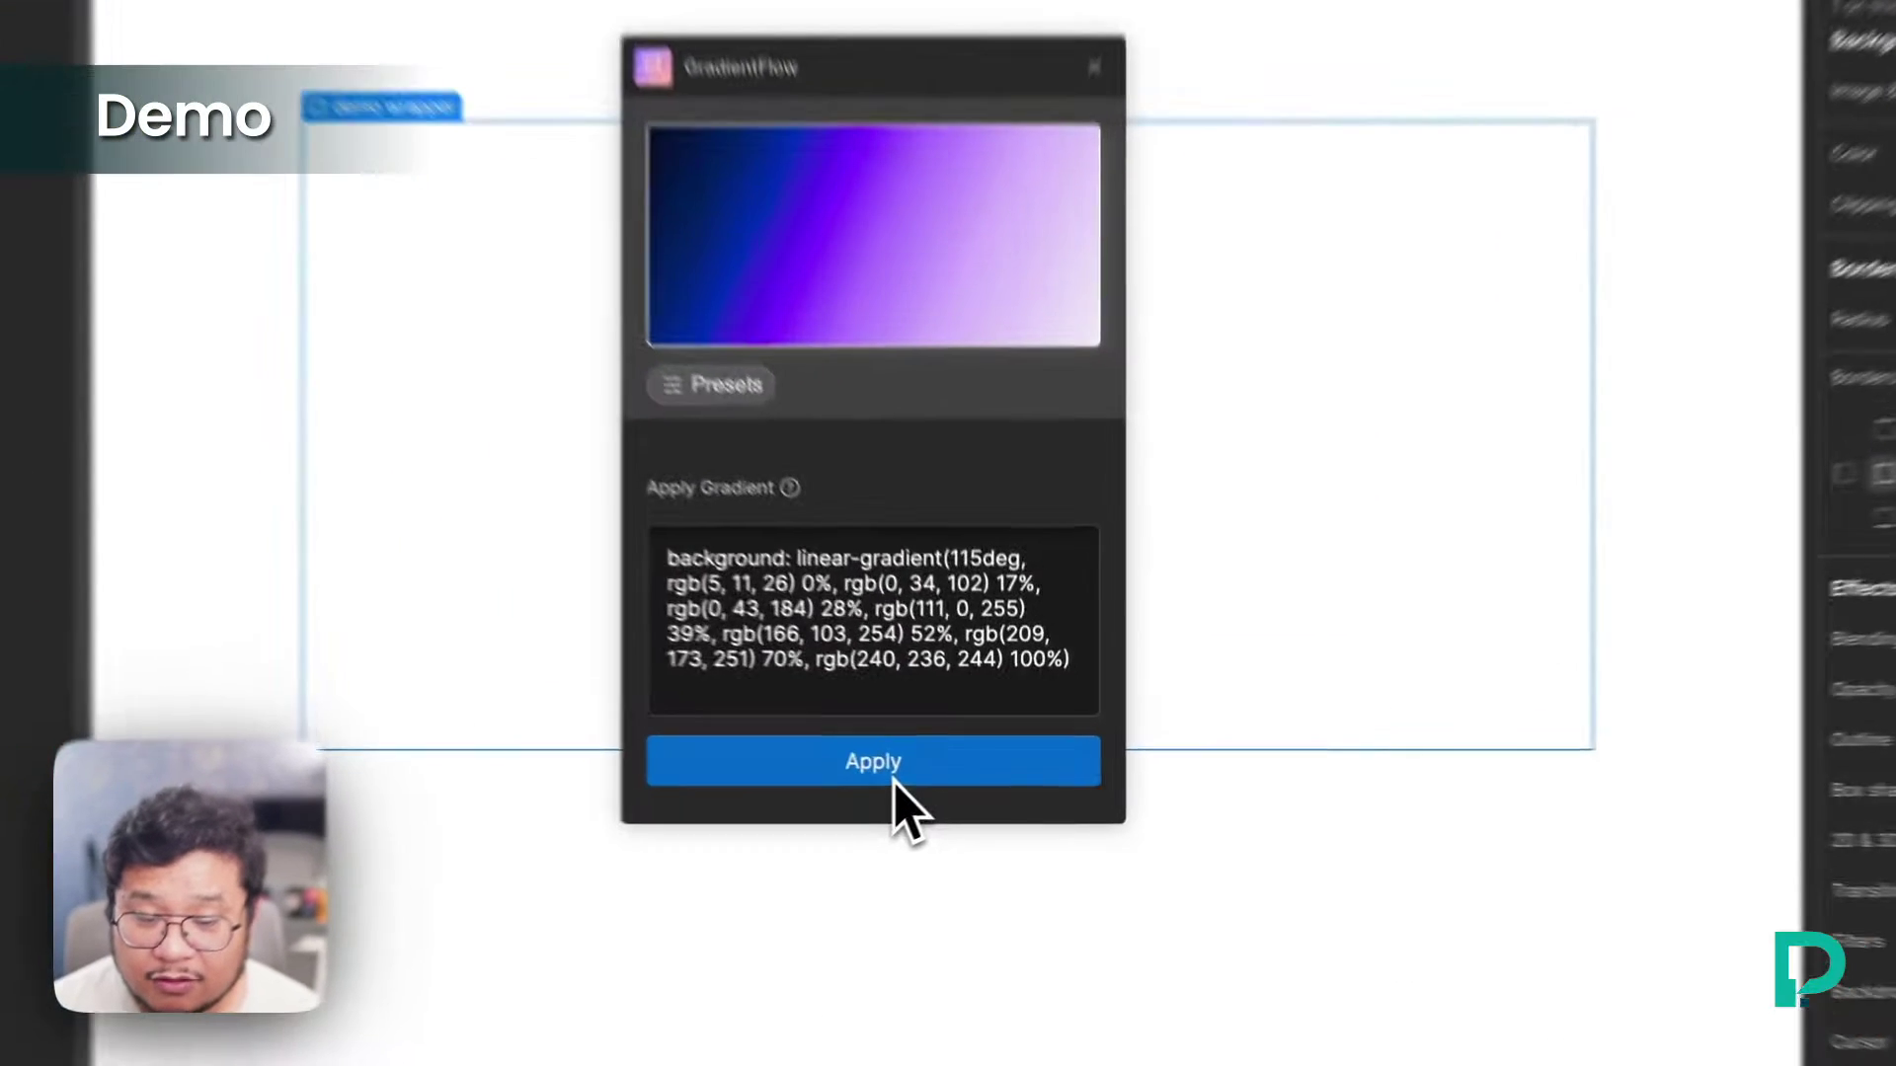
# Apply the 115deg blue-violet gradient to the demo wrapper and reselect the wrapper.
pyautogui.click(960, 778)
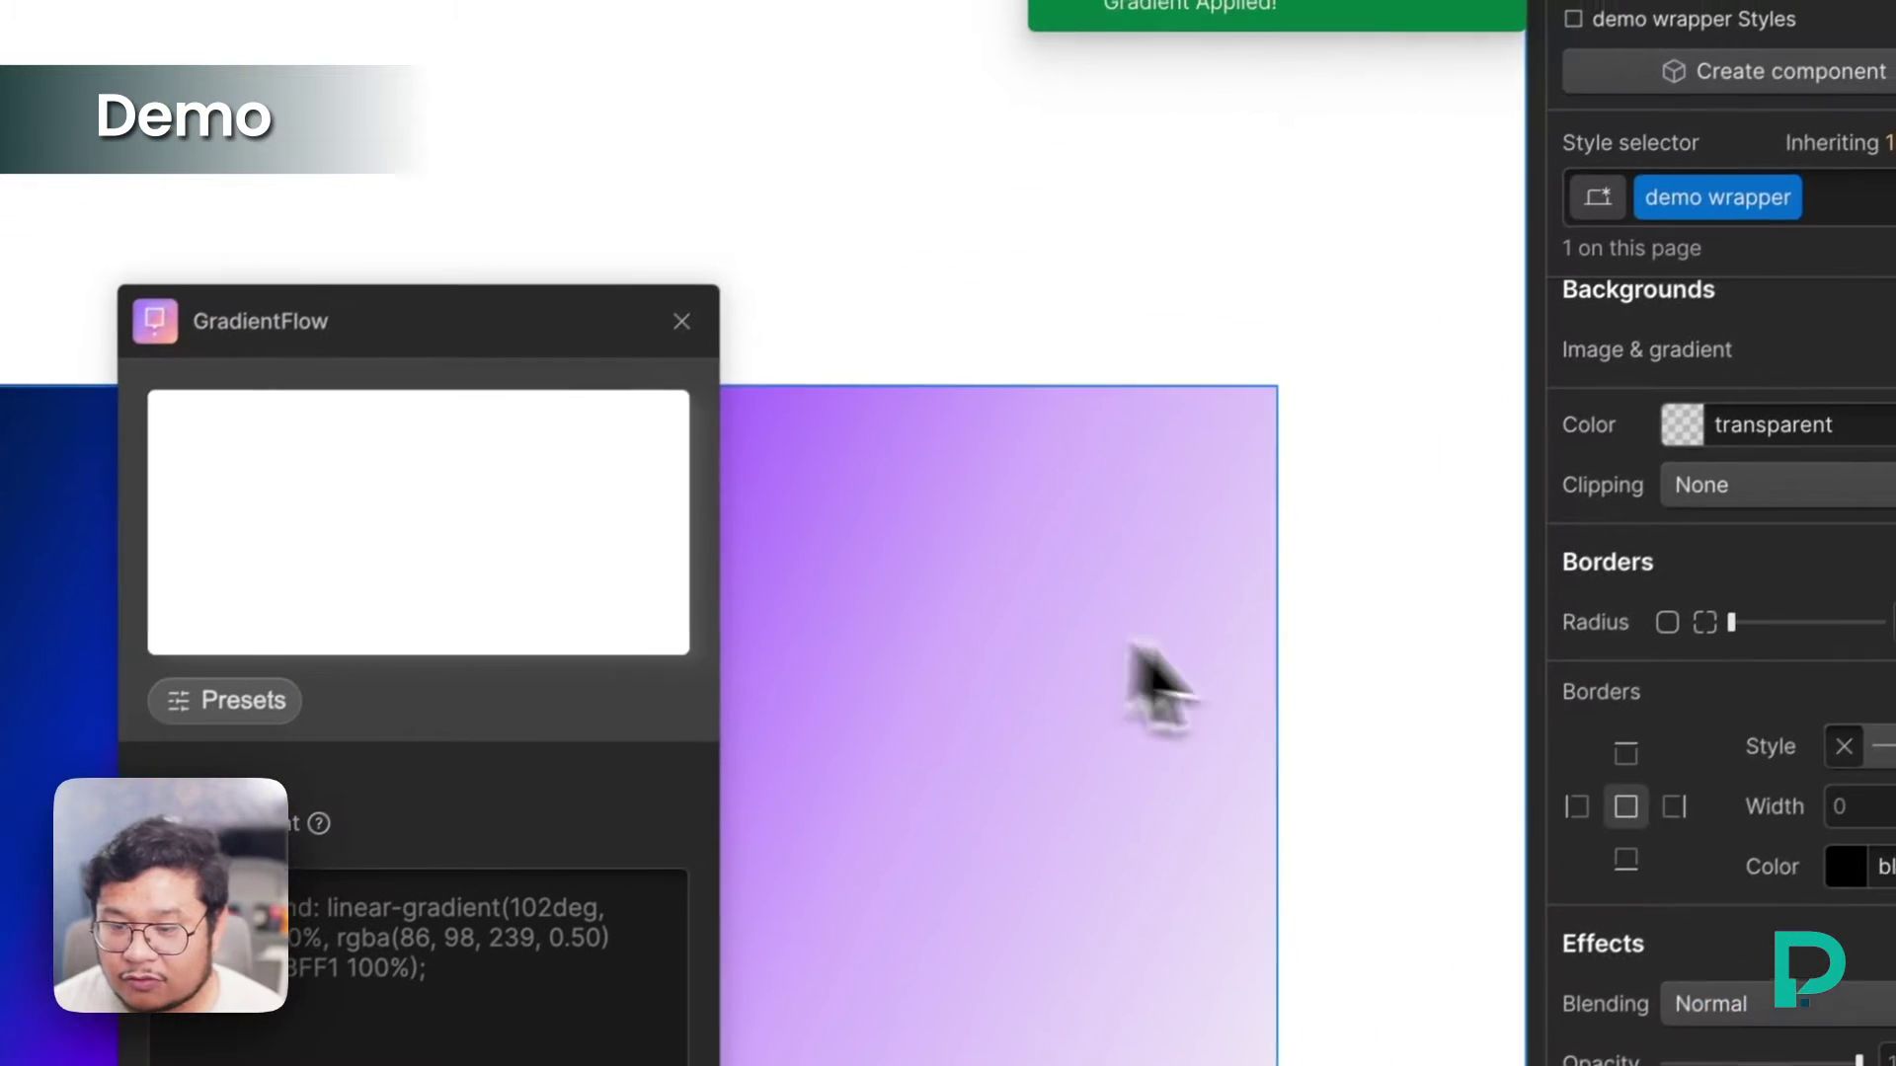
pyautogui.click(1778, 288)
pyautogui.click(948, 529)
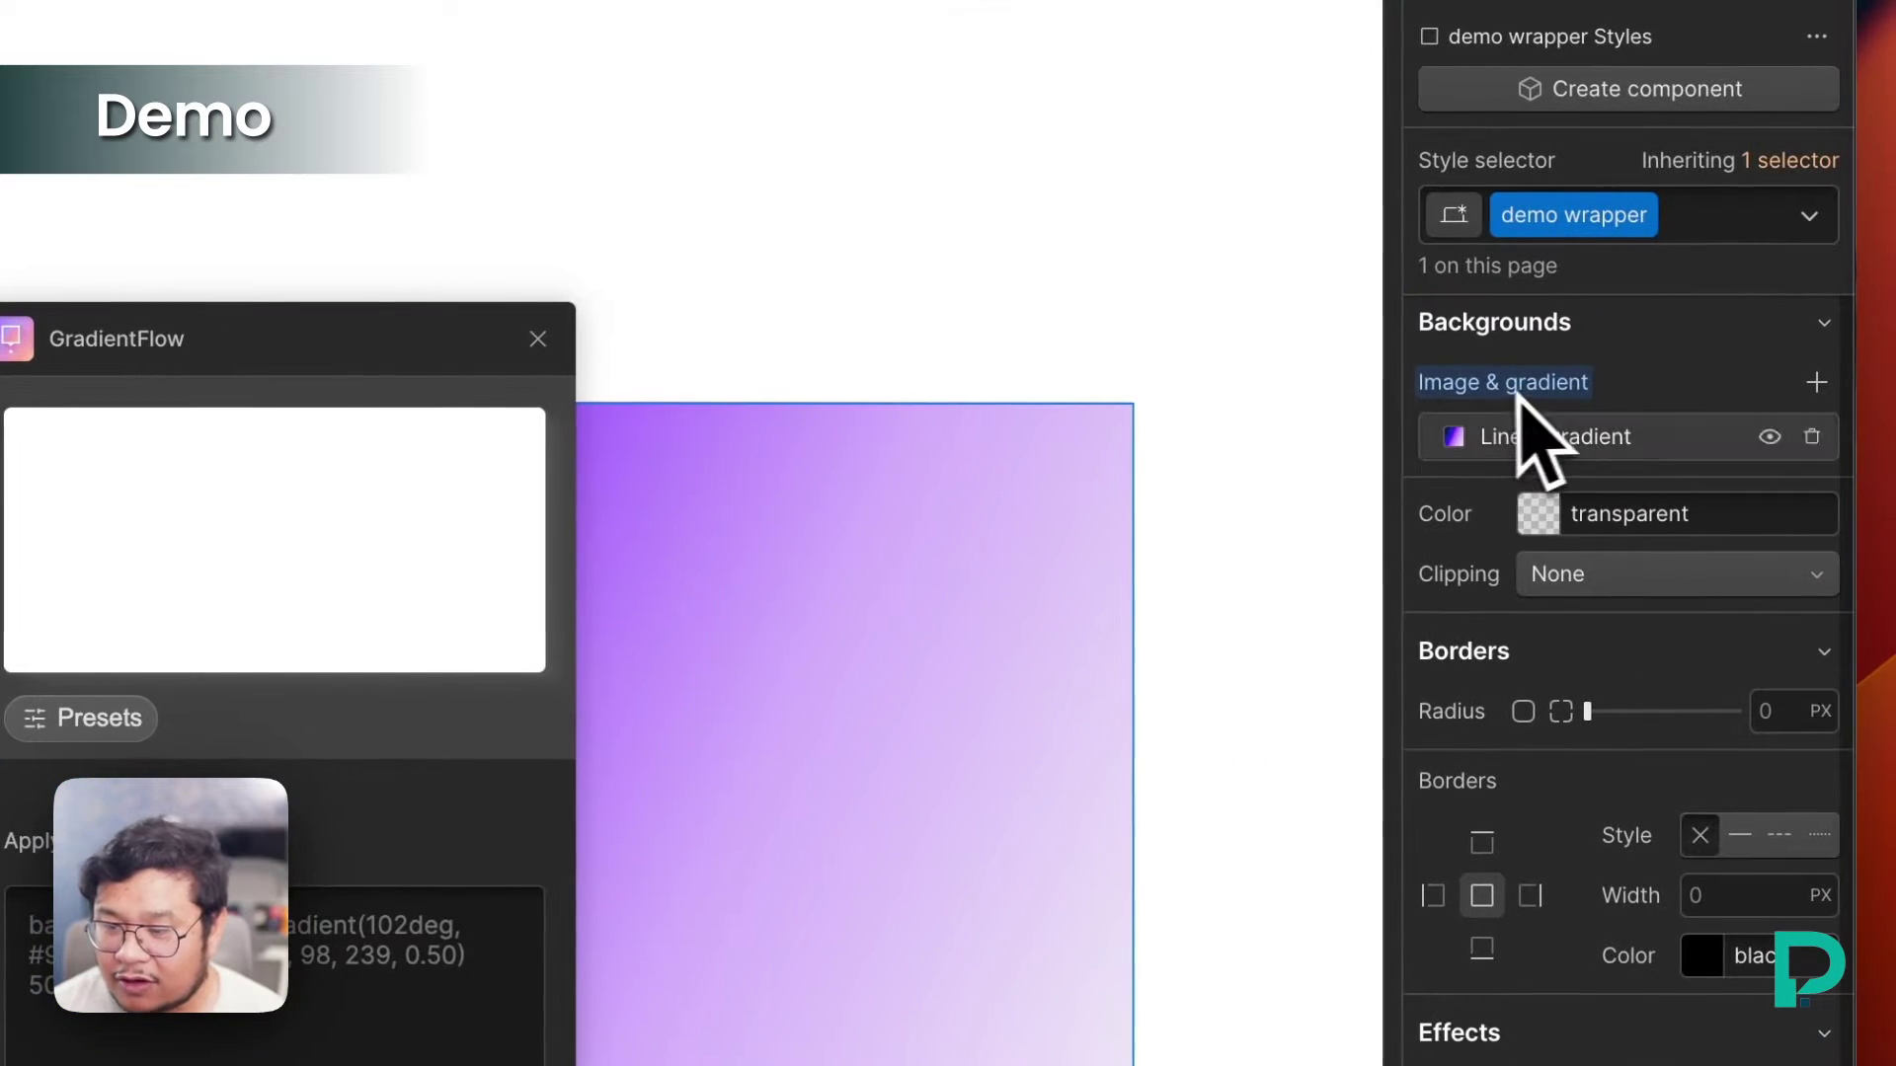
# Move the light lilac gradient stop to 90% and the purple stop to 75%.
pyautogui.click(1570, 445)
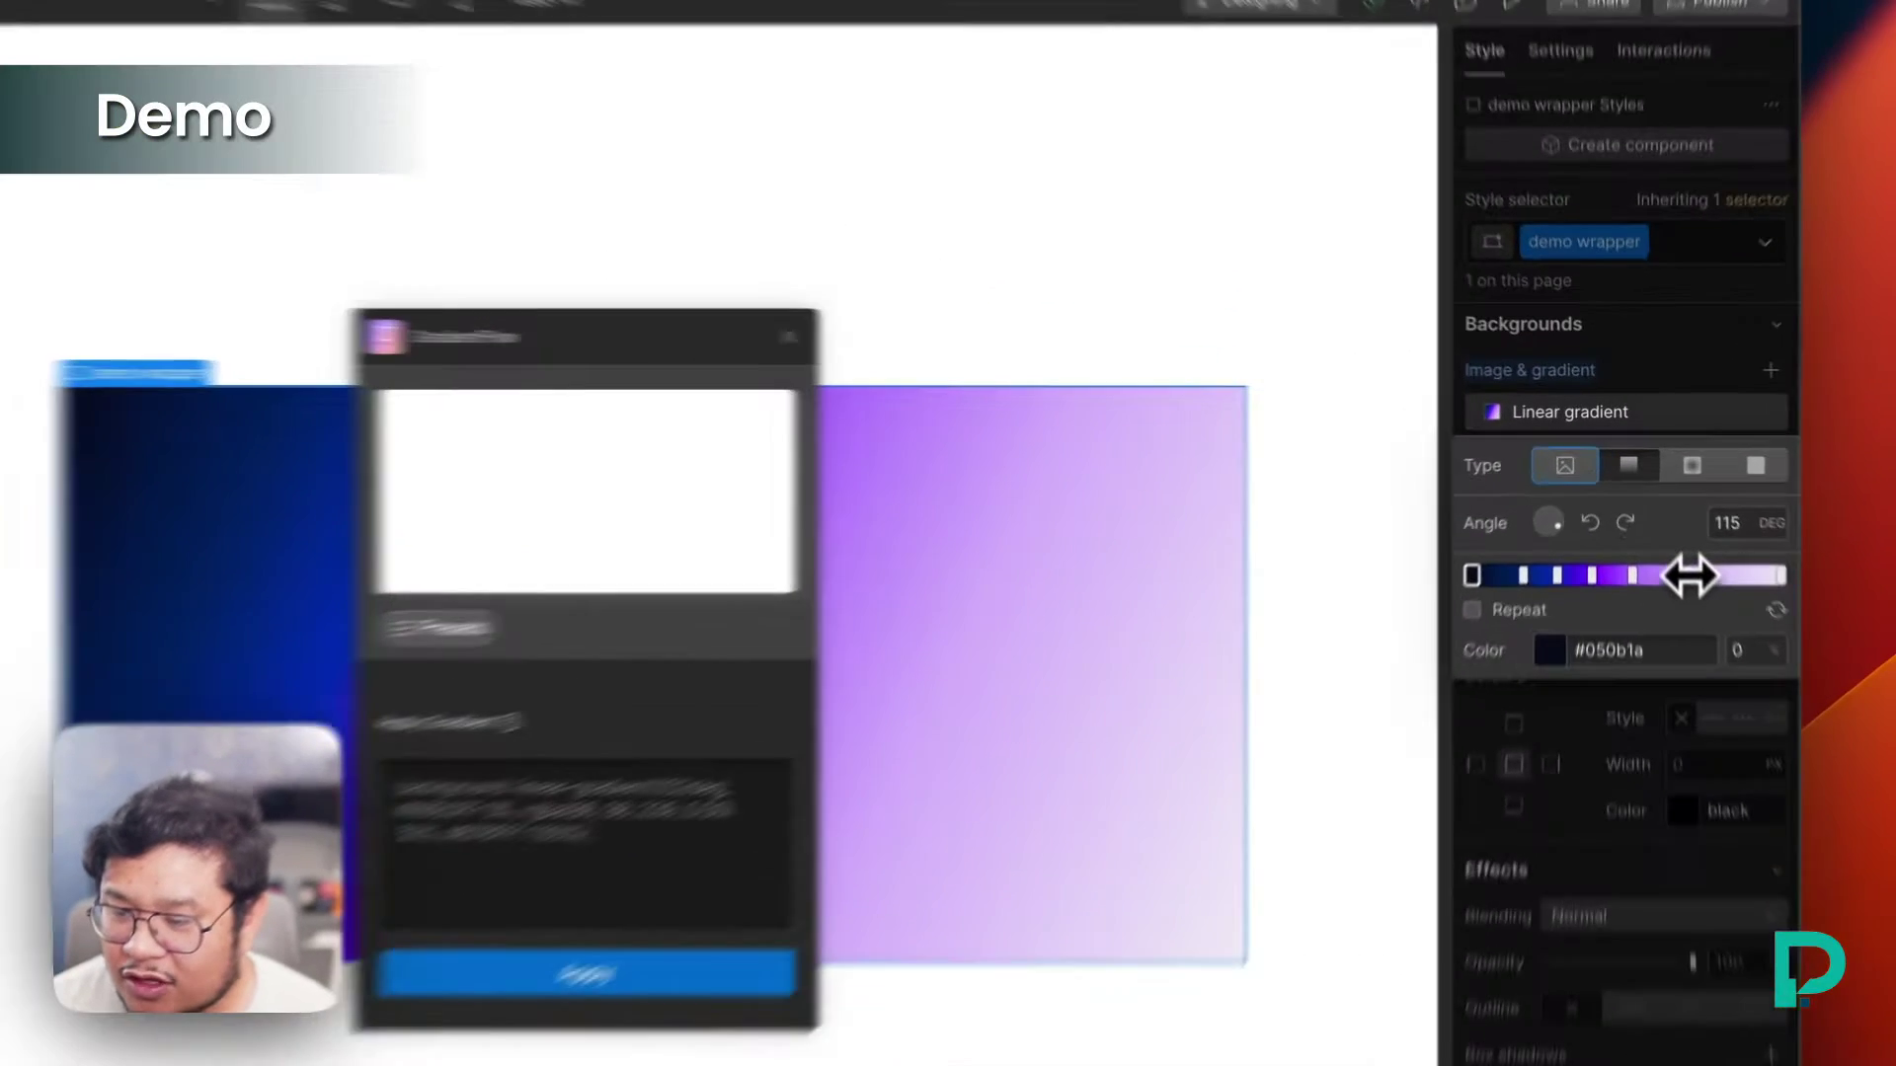
pyautogui.moveTo(1667, 511); pyautogui.dragTo(1705, 510)
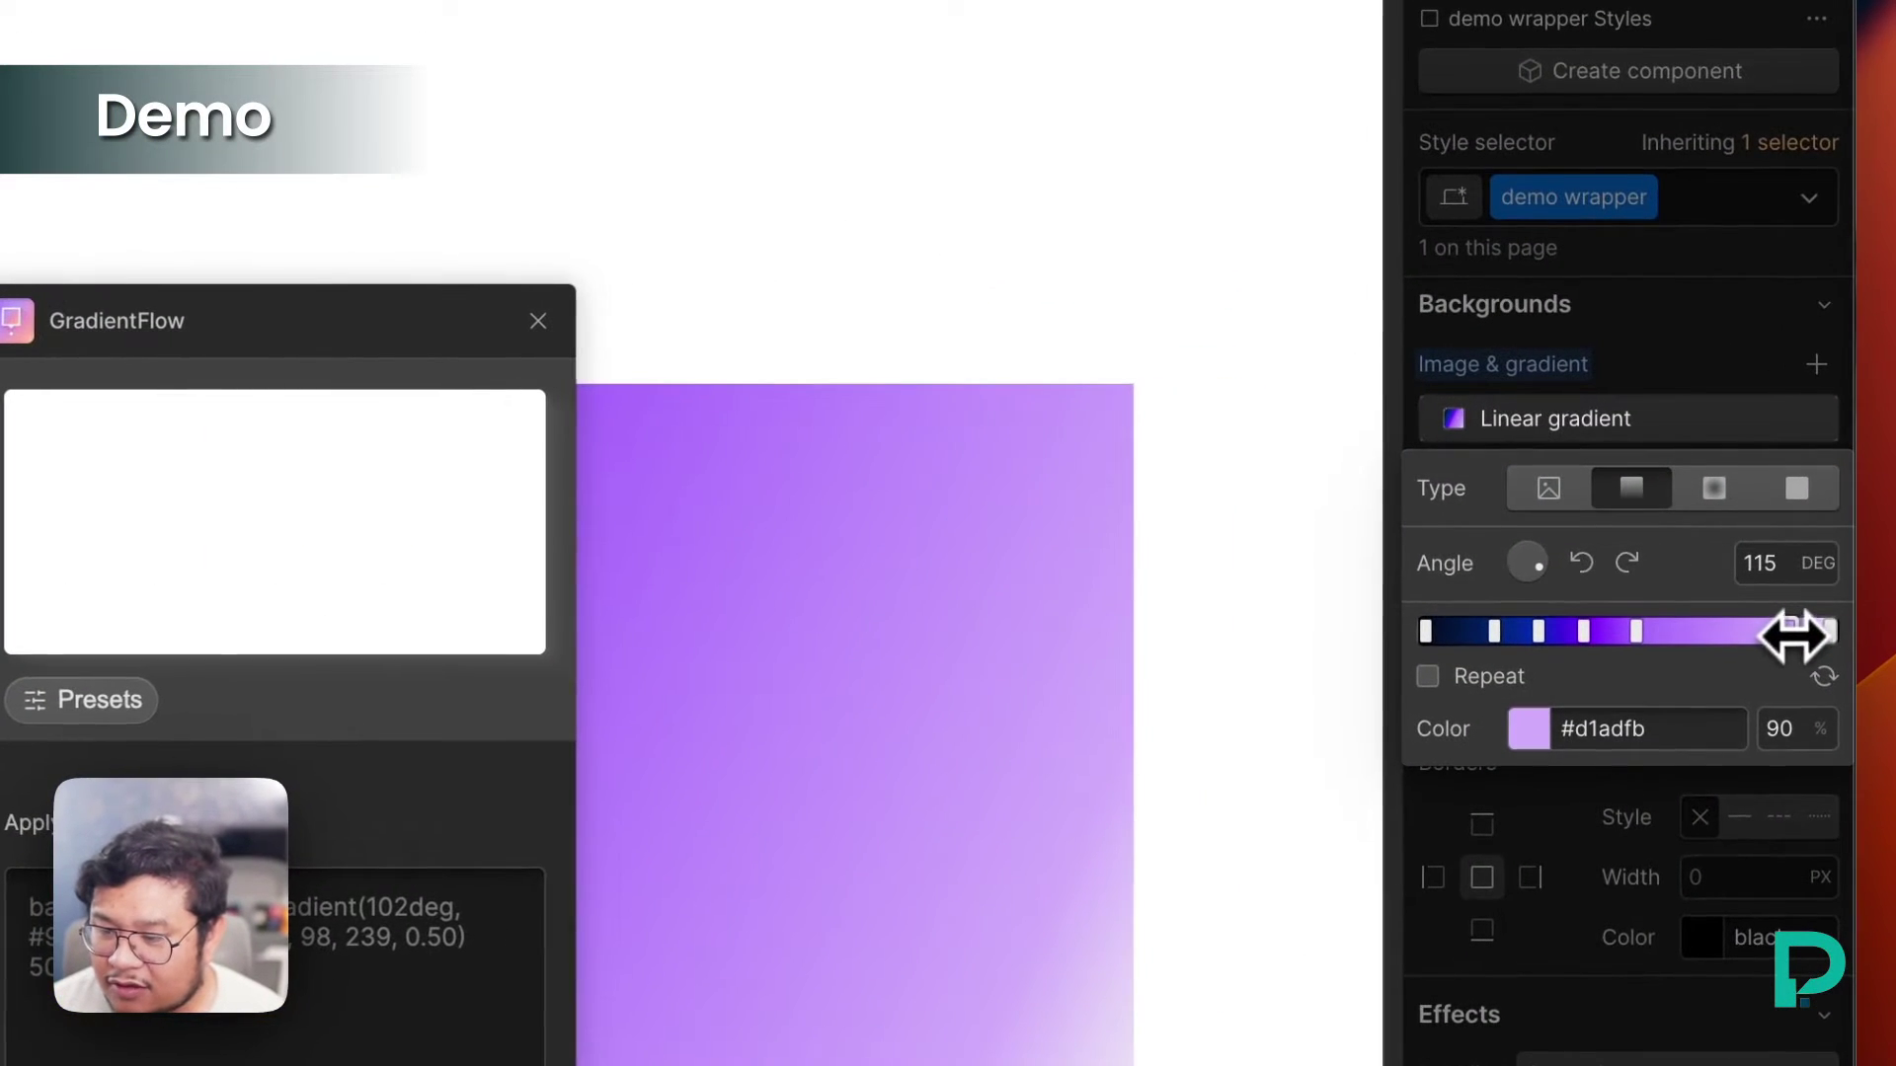
pyautogui.moveTo(1647, 630); pyautogui.dragTo(1726, 631)
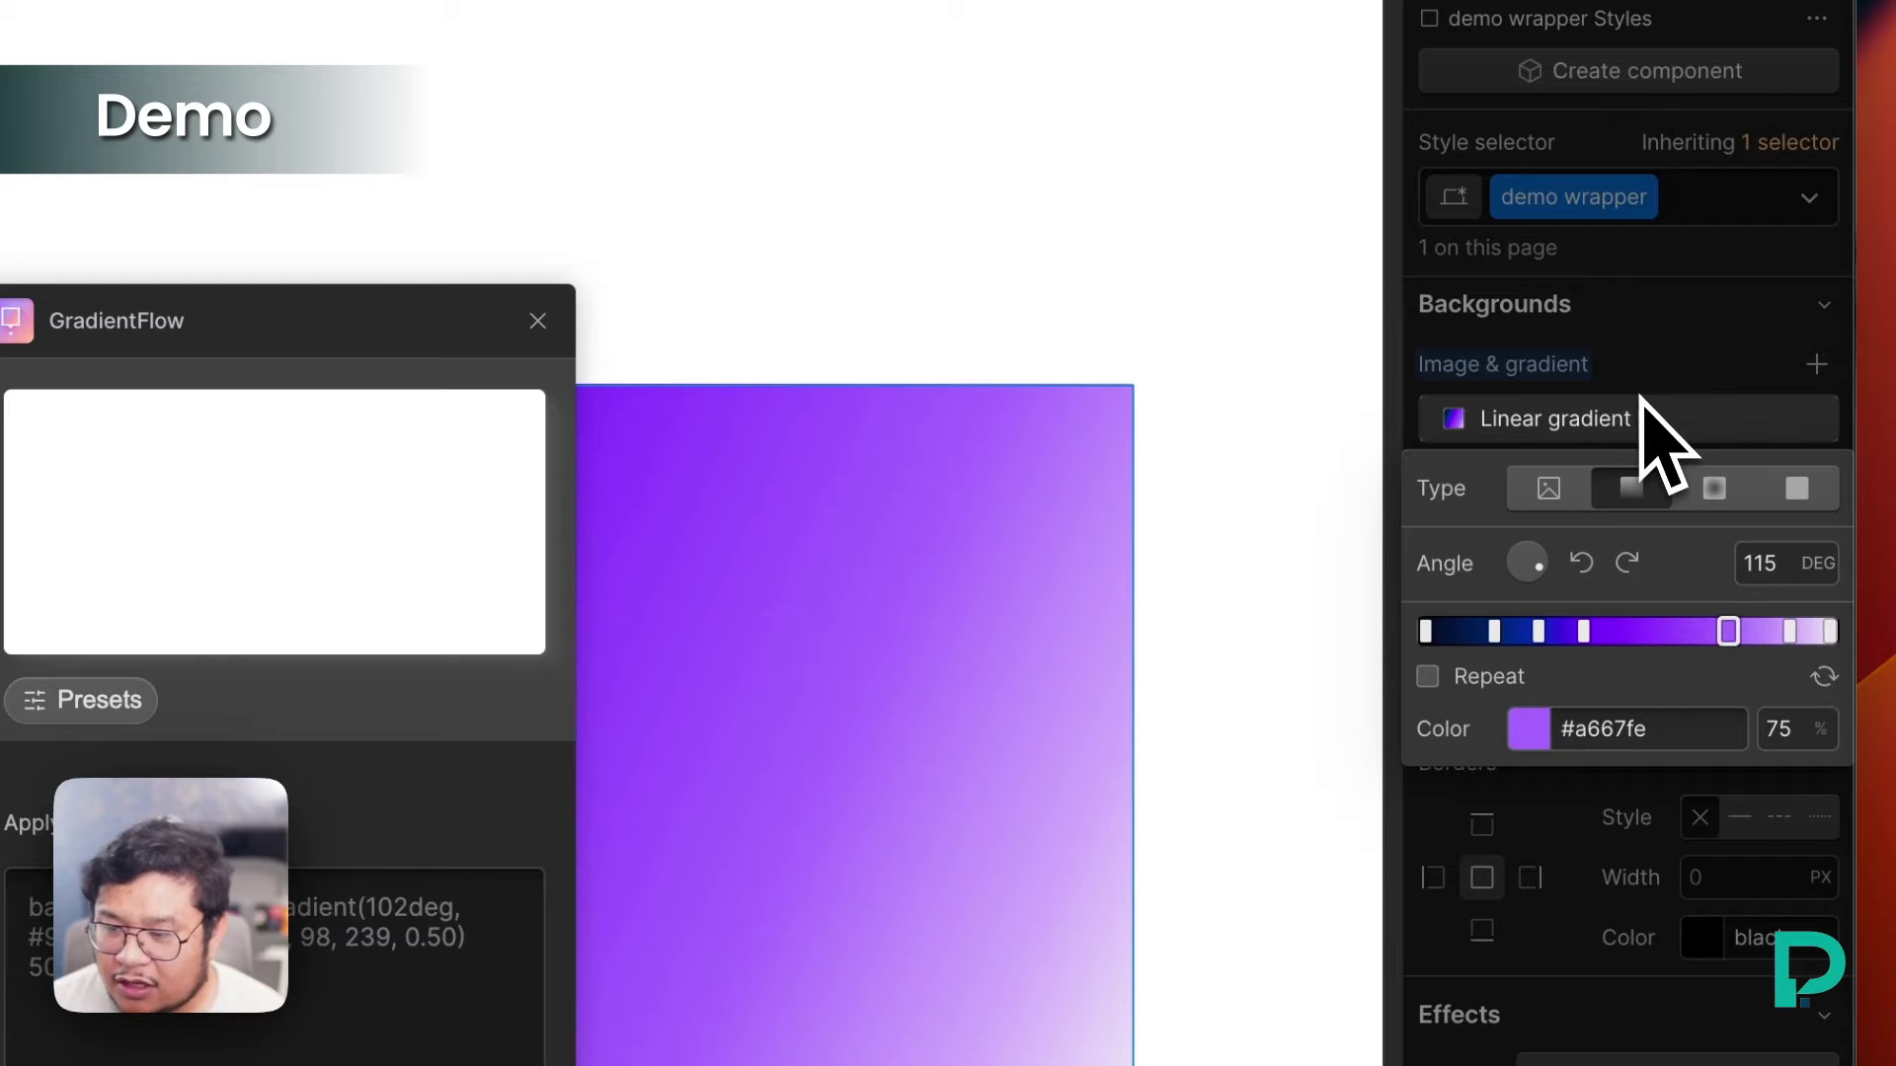
pyautogui.click(1669, 378)
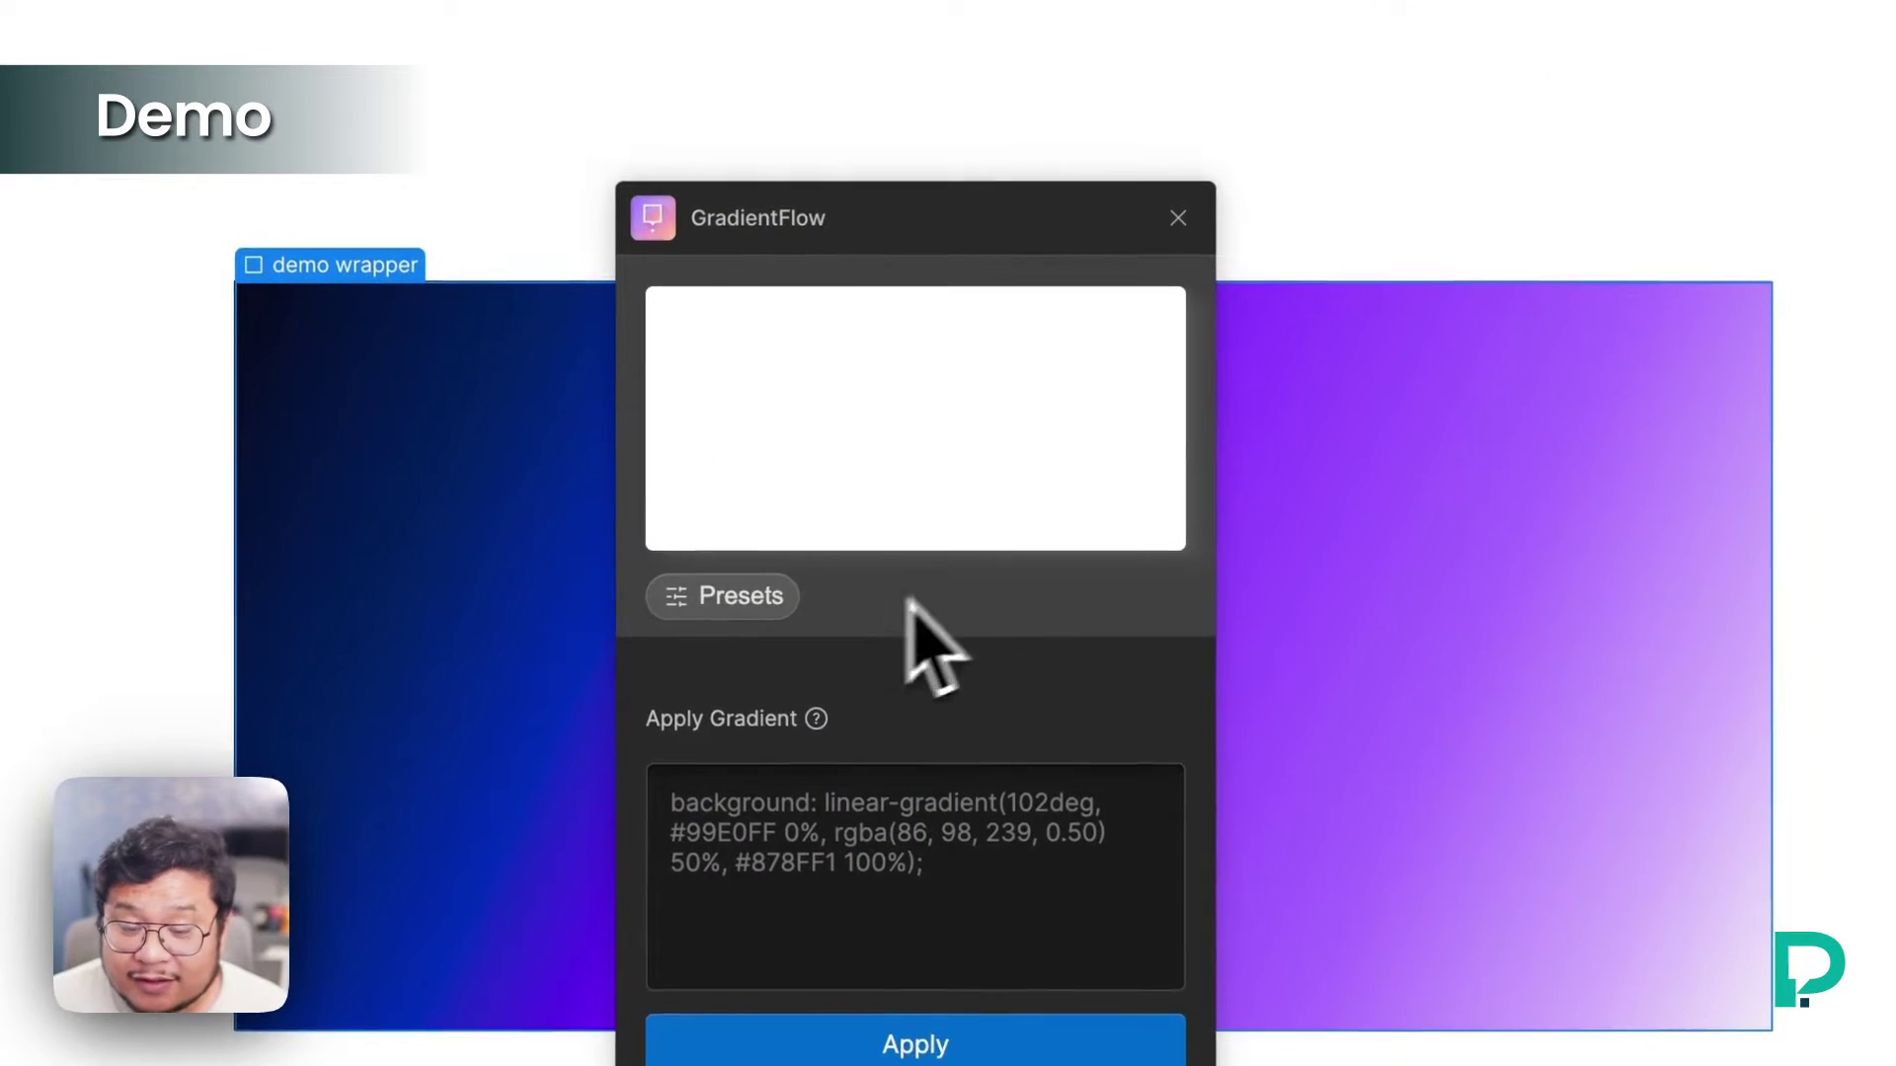
pyautogui.click(775, 604)
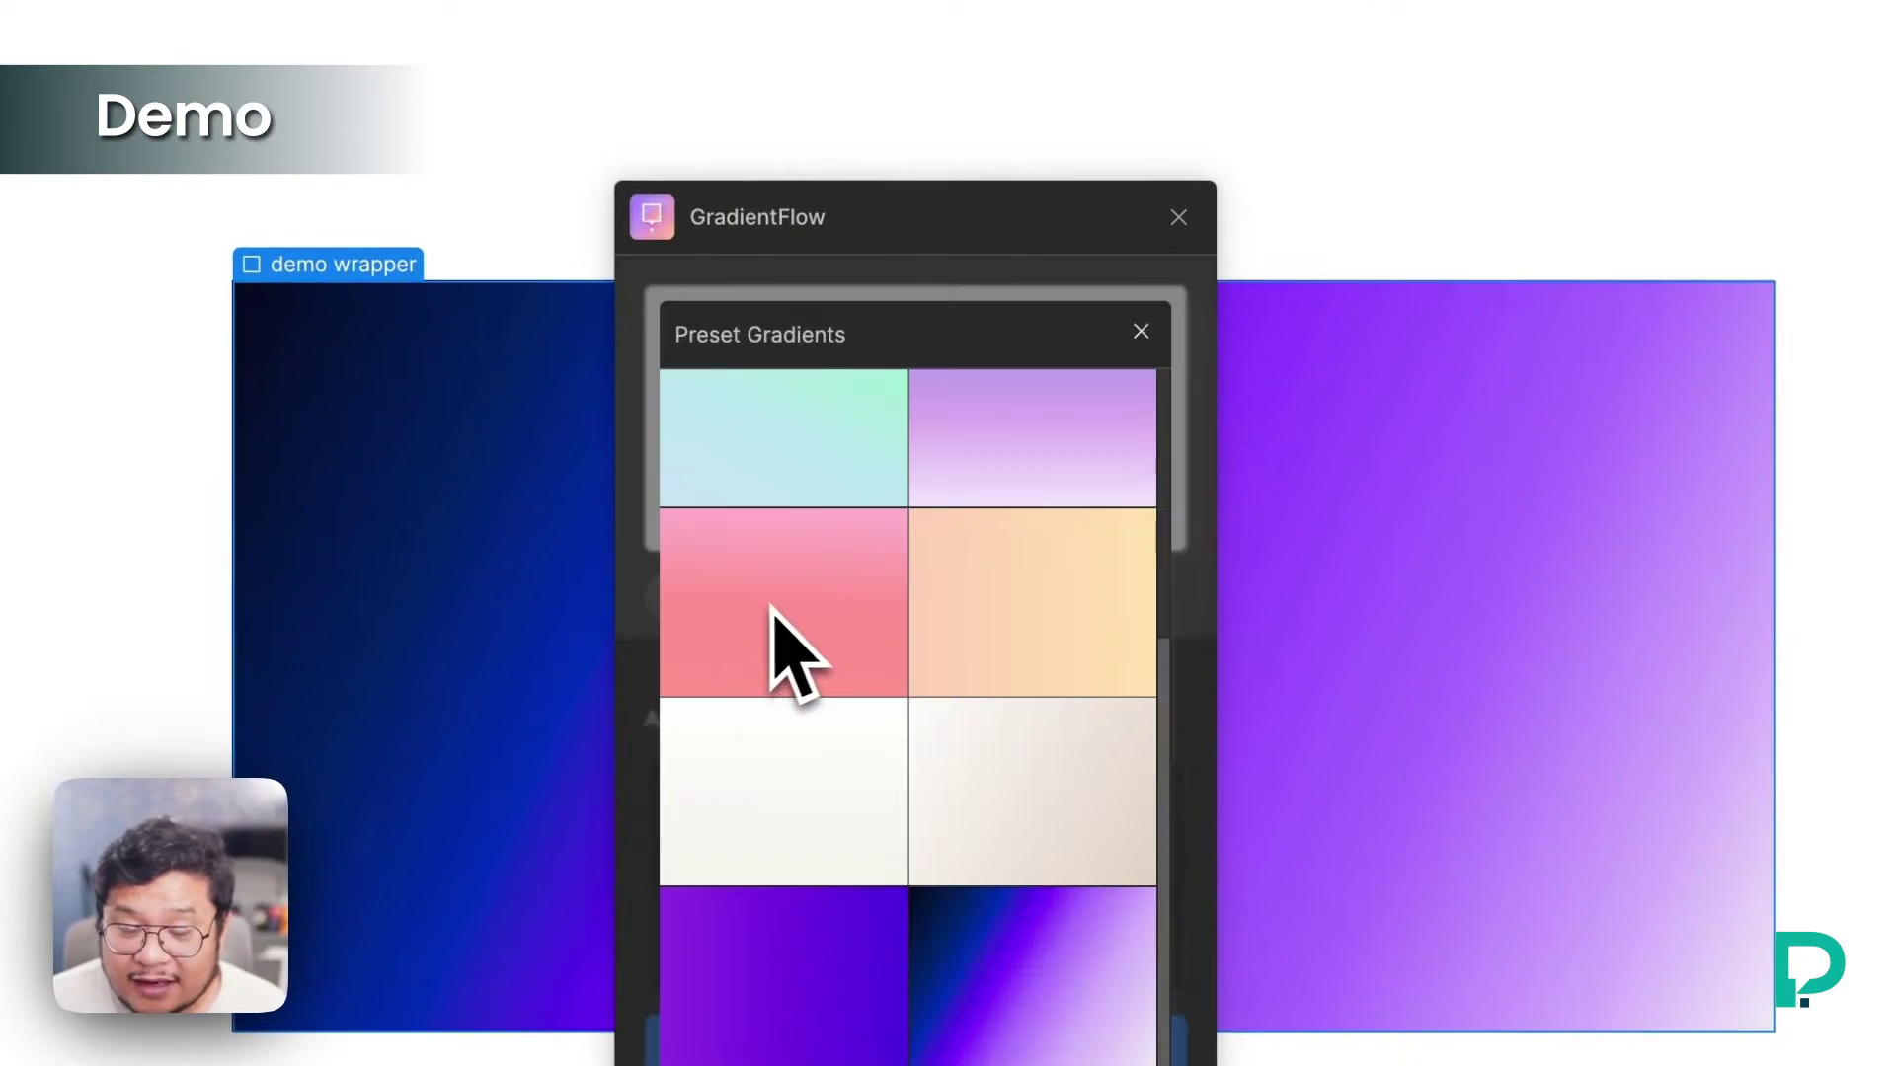
pyautogui.scroll(5, 992, 743)
pyautogui.scroll(-5, 1099, 761)
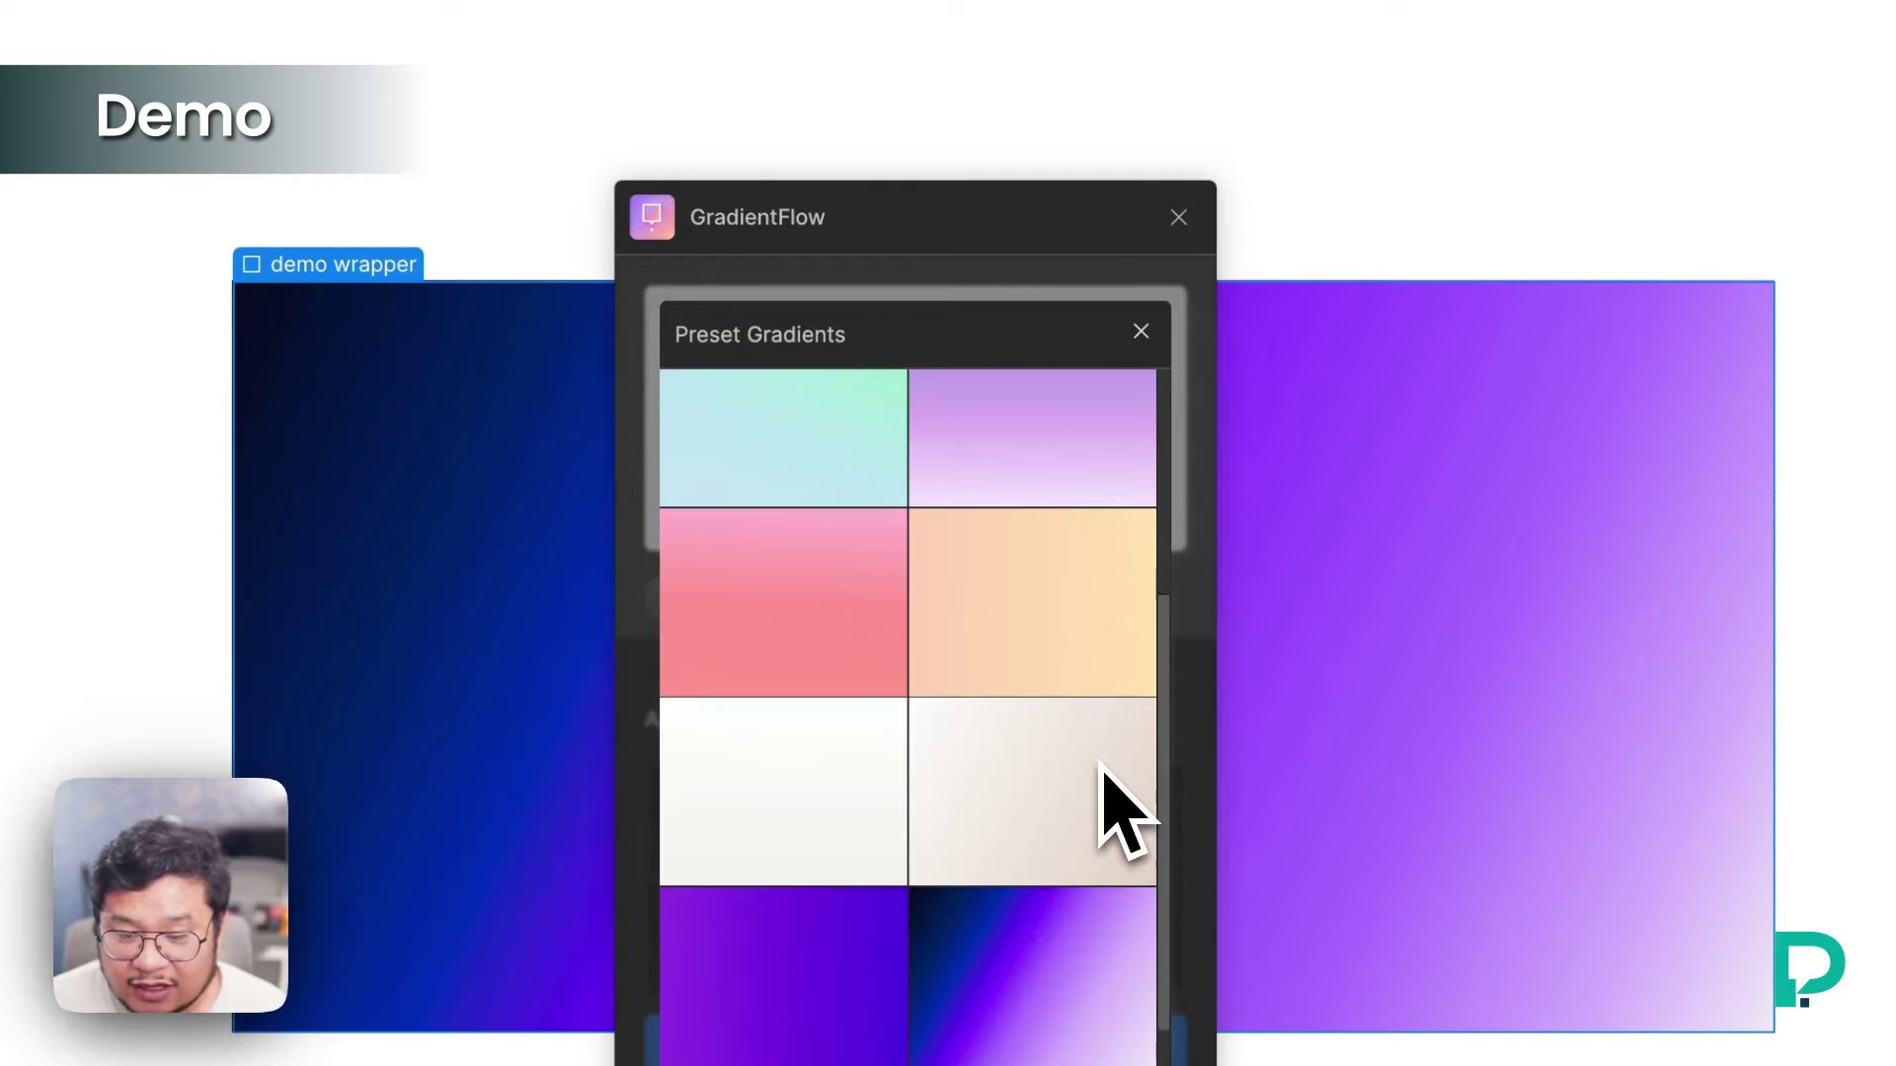
pyautogui.click(1141, 330)
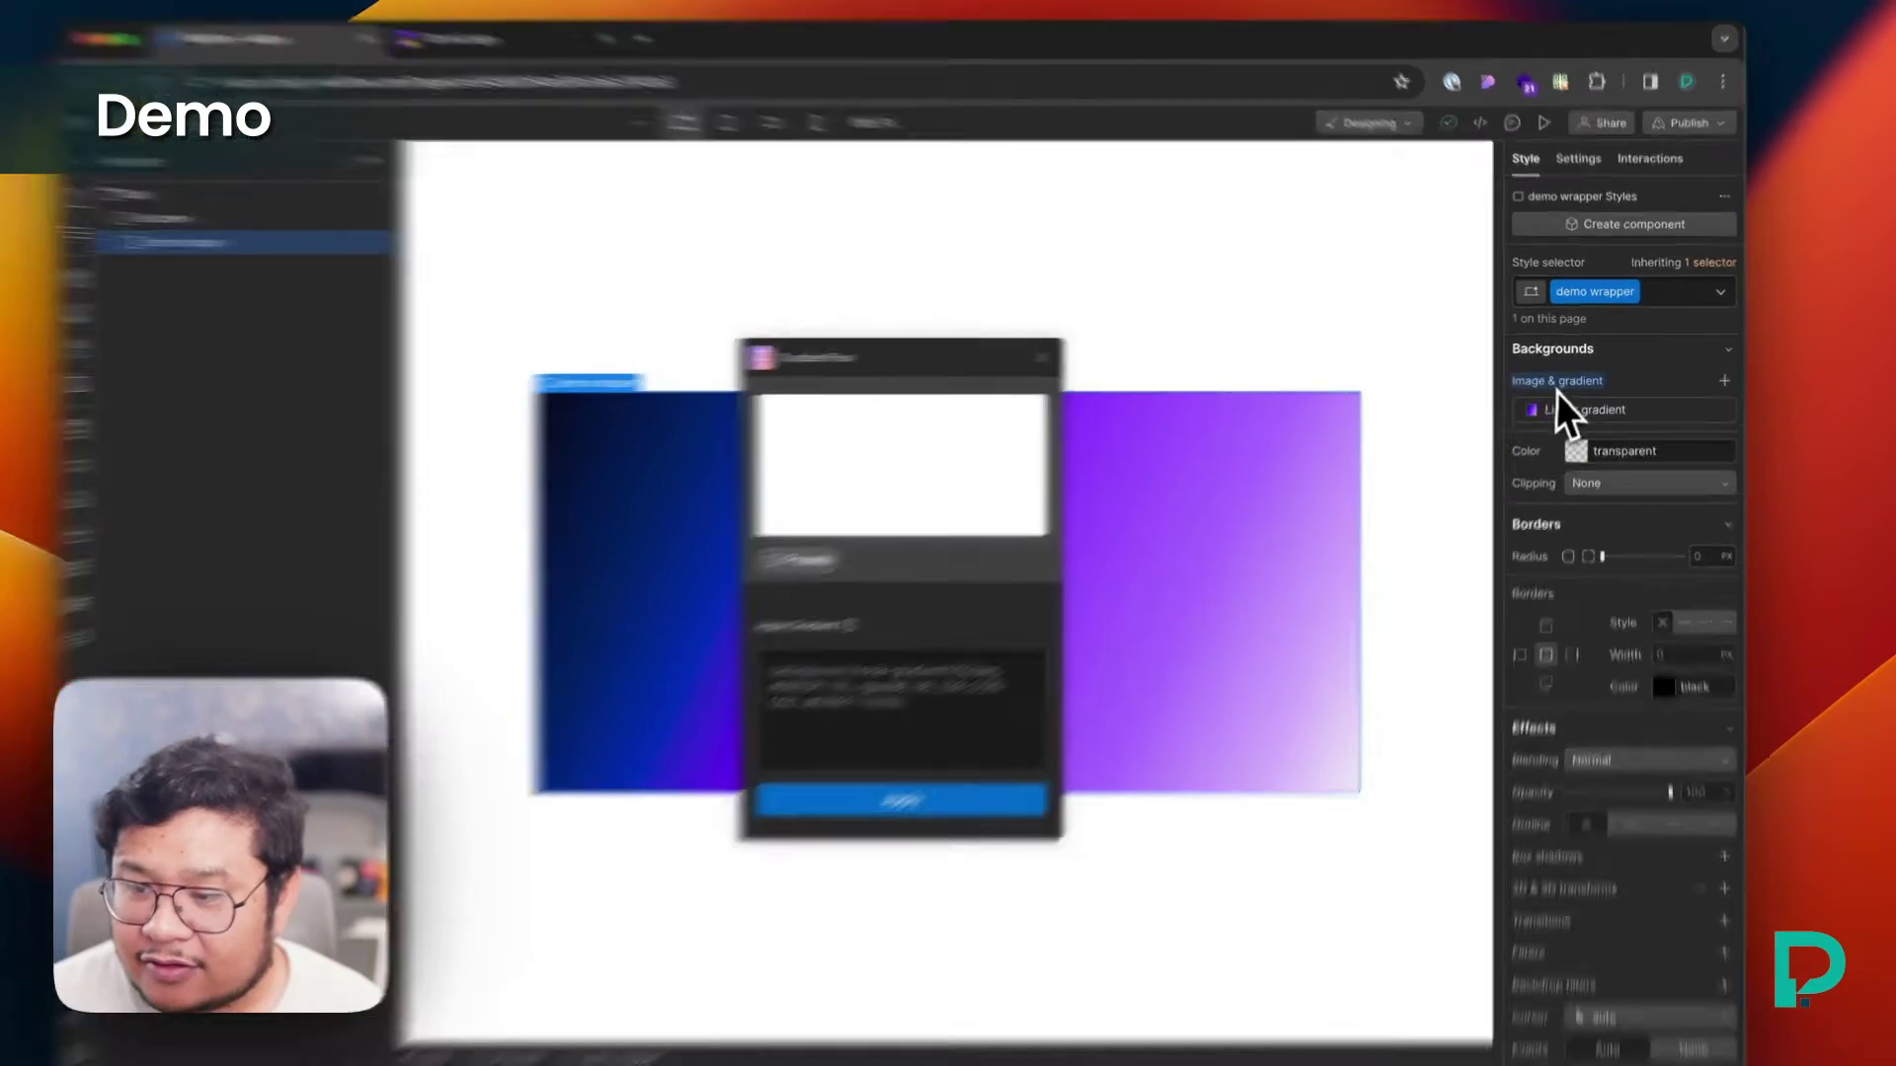
pyautogui.click(1569, 405)
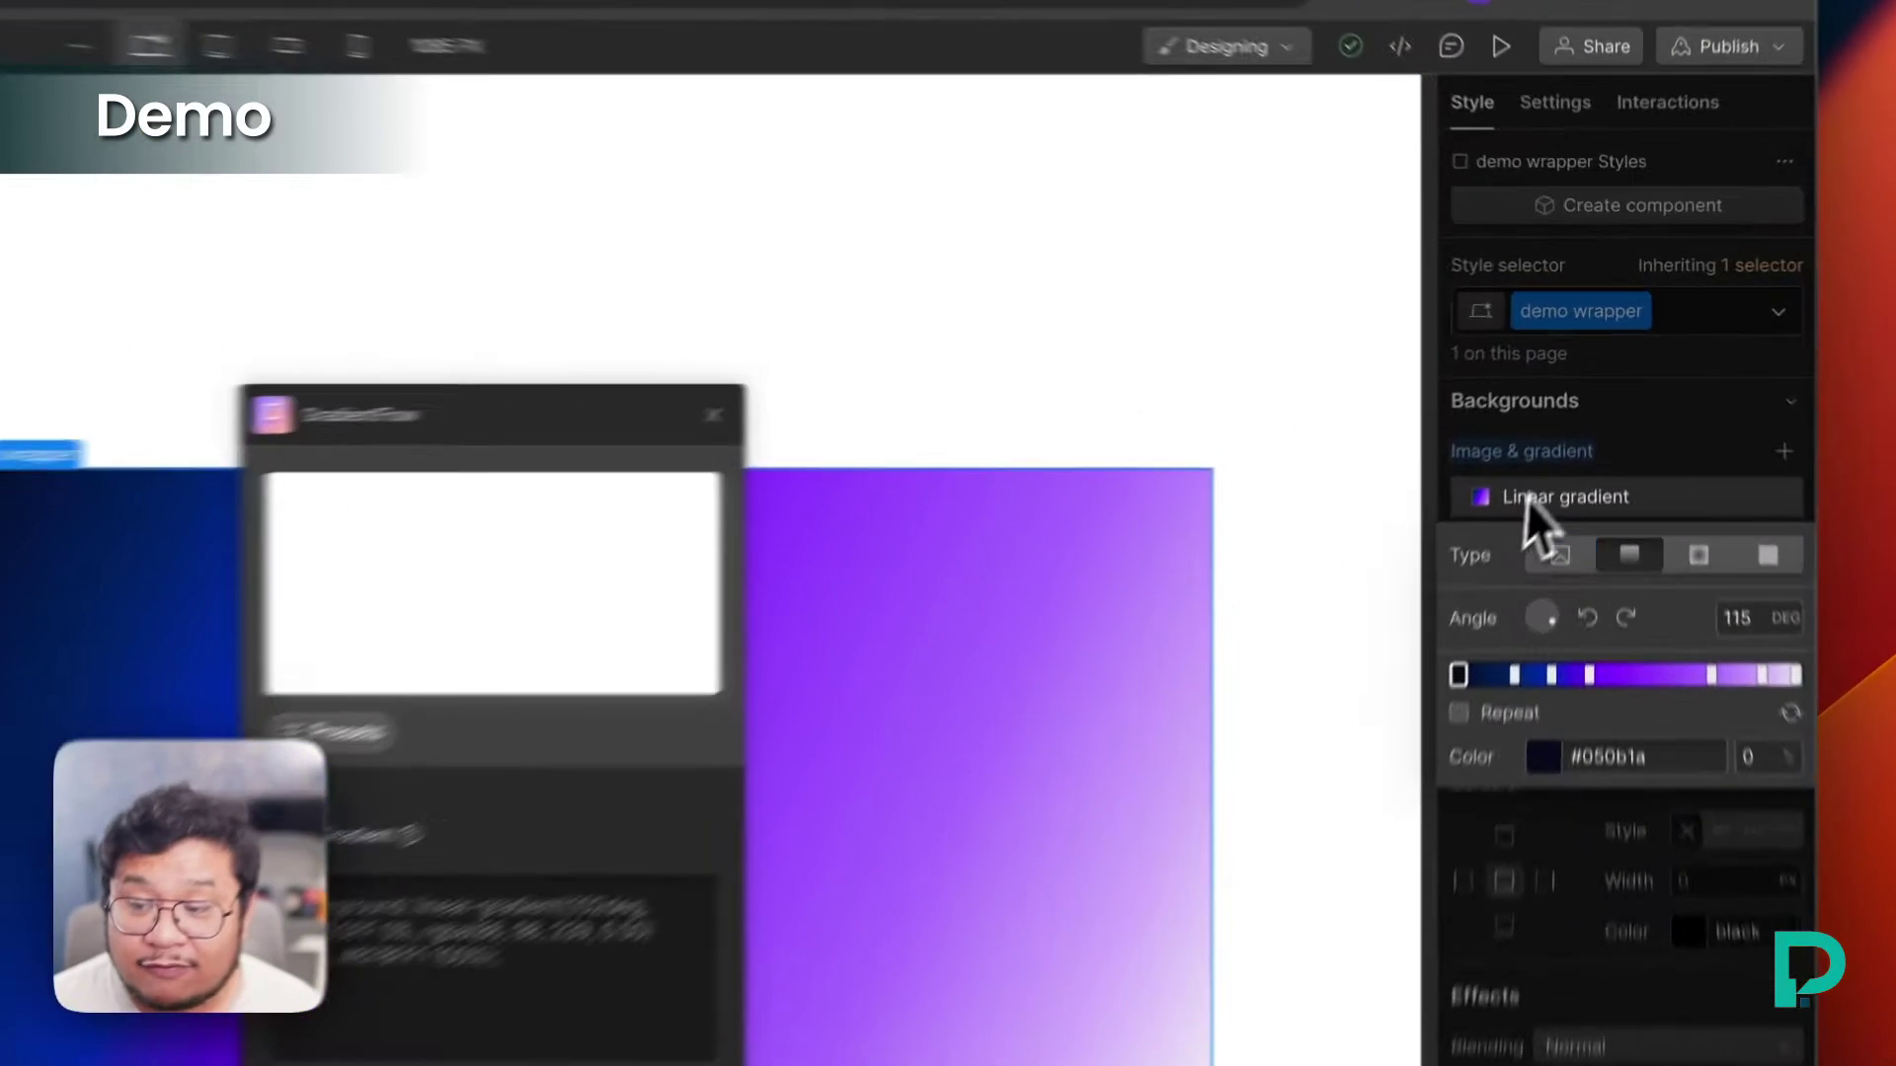
pyautogui.click(1568, 407)
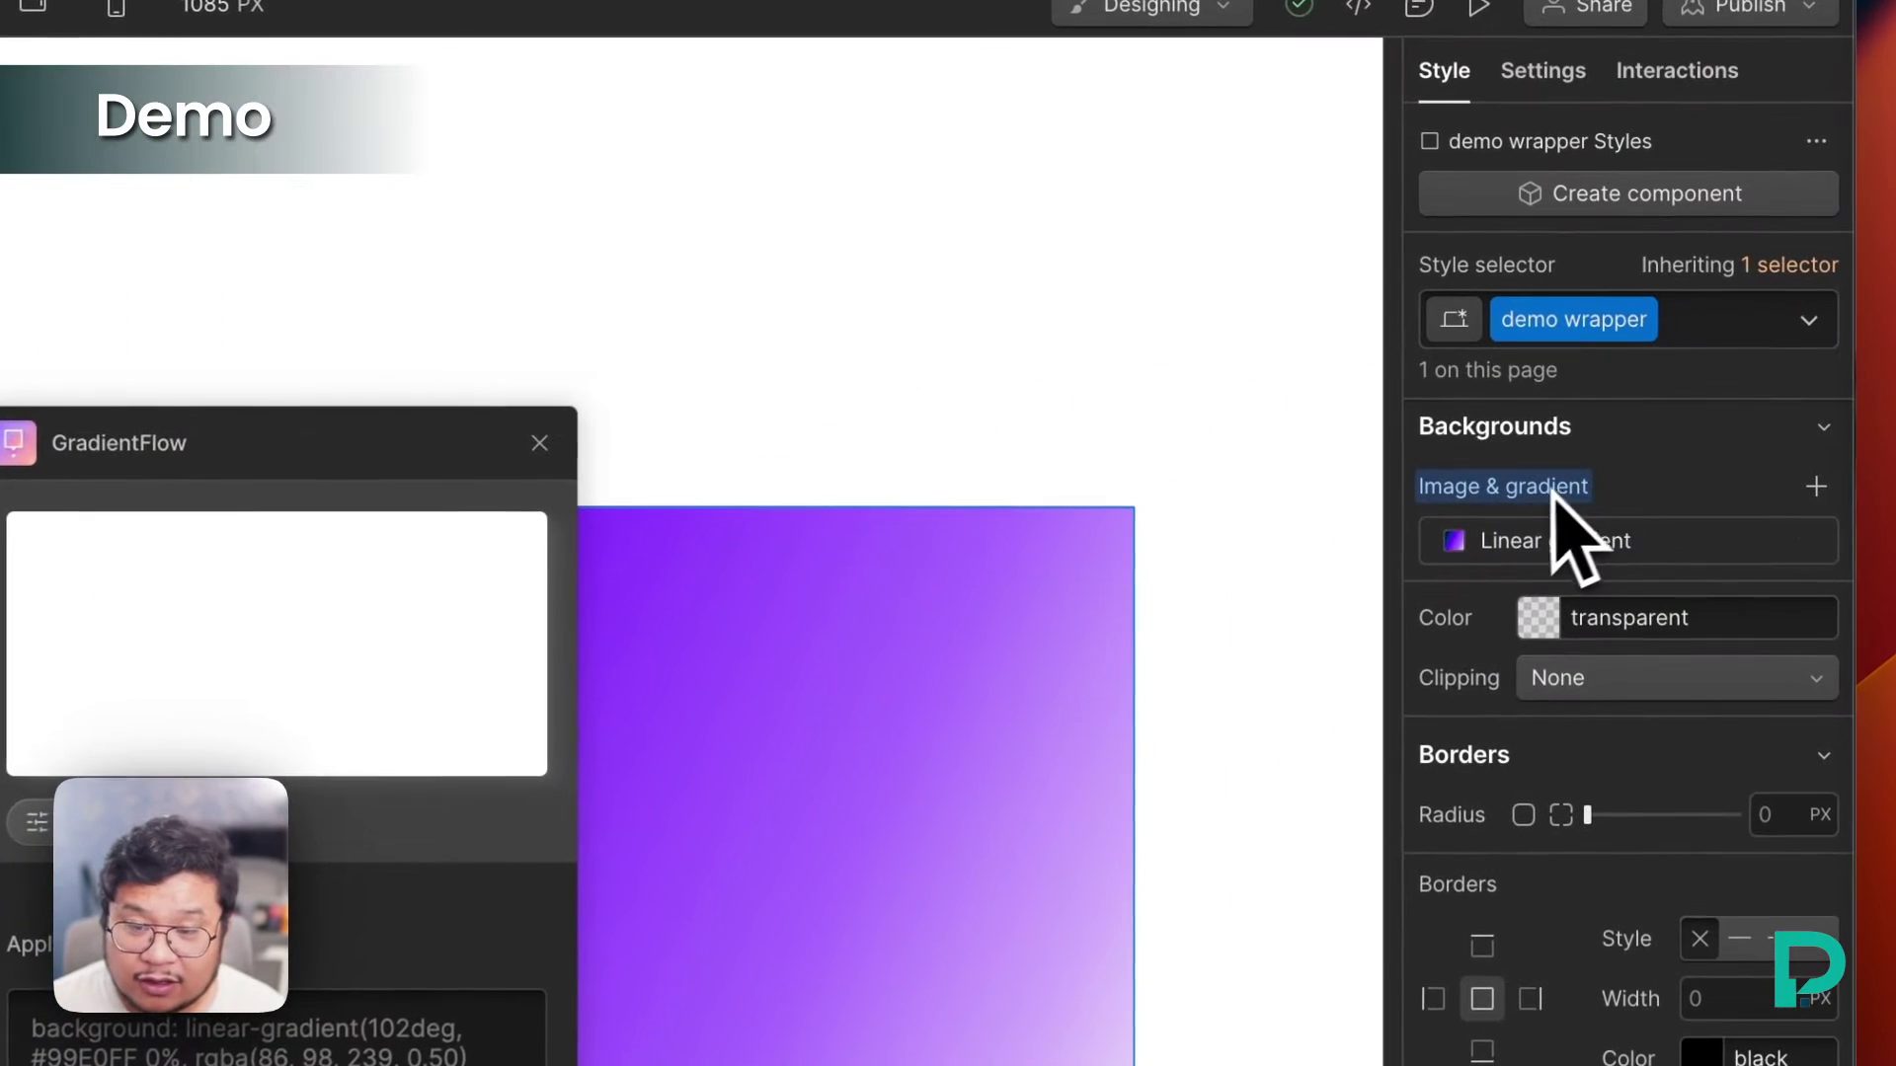
# Clear the wrapper's linear gradient and select Rectangle 2559's conic-gradient CSS in Figma.
pyautogui.keyDown('alt'); pyautogui.click(1476, 488); pyautogui.keyUp('alt')
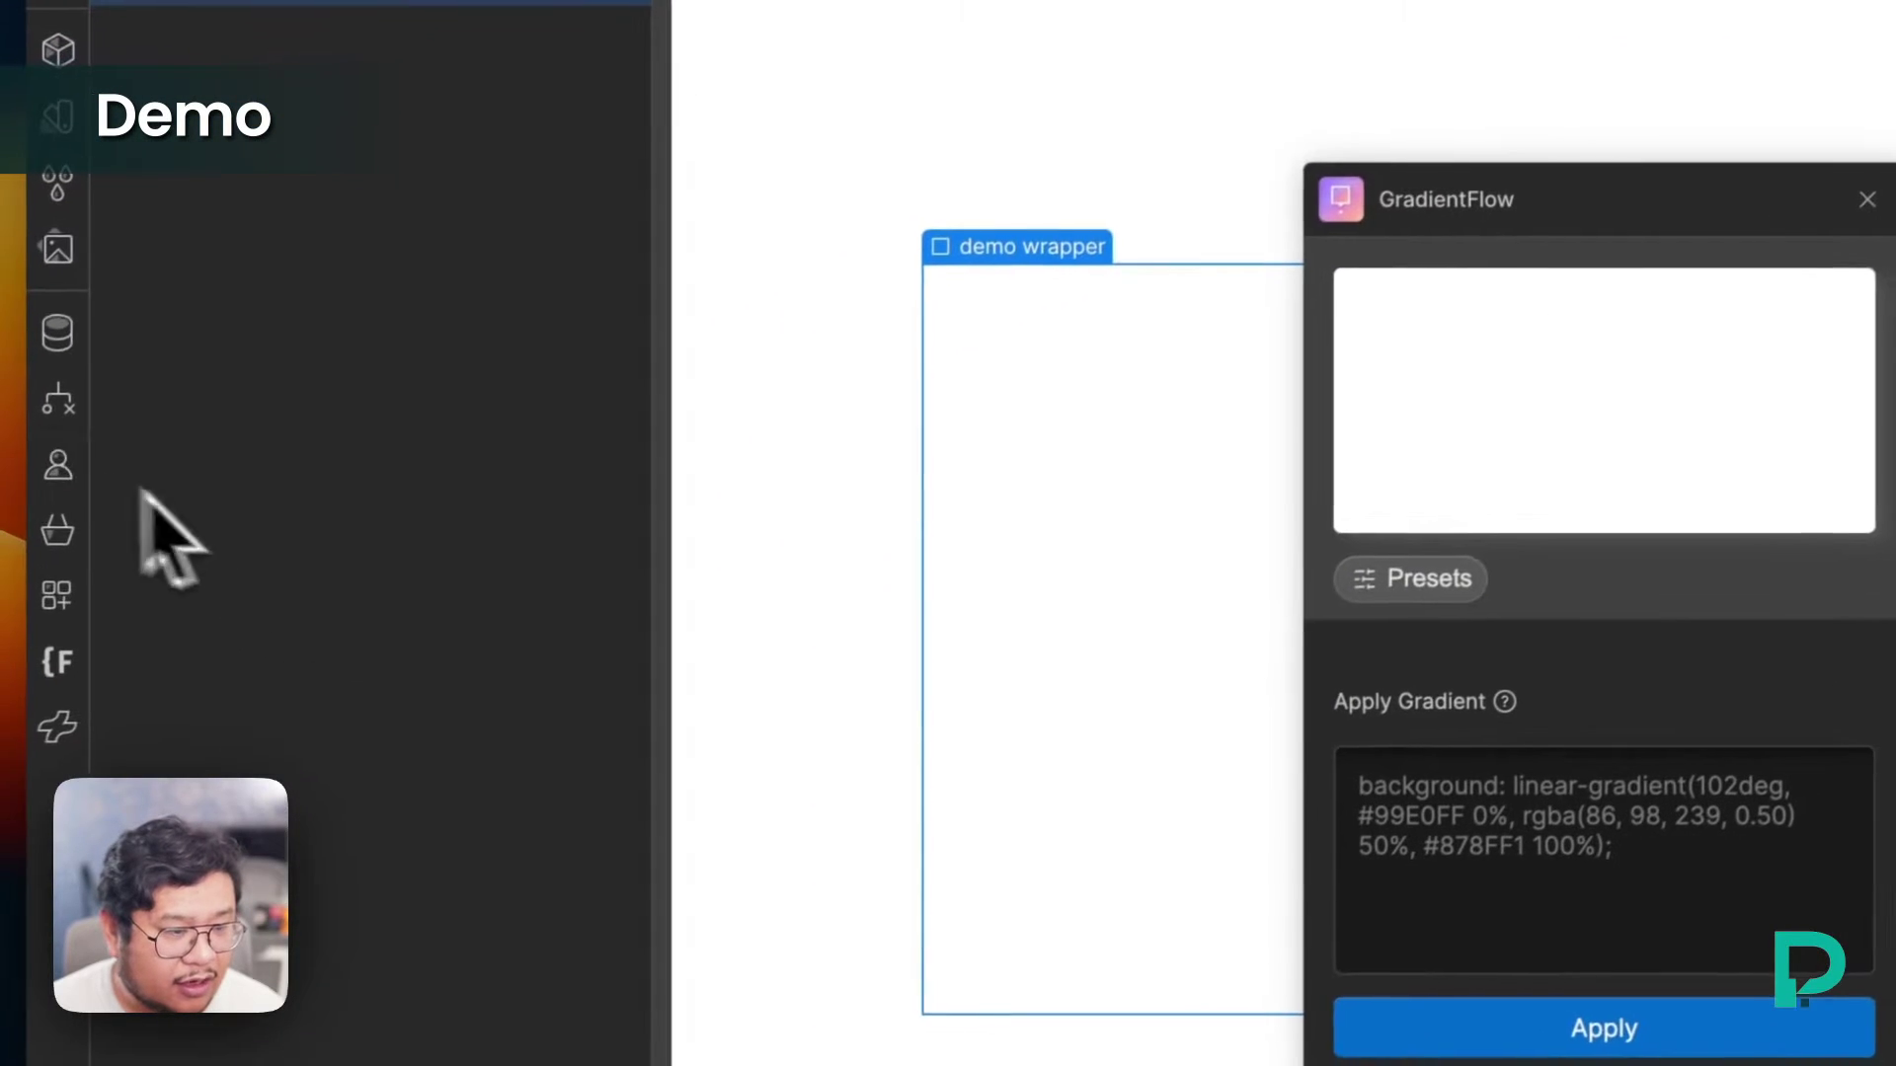
pyautogui.press('super+Tab')
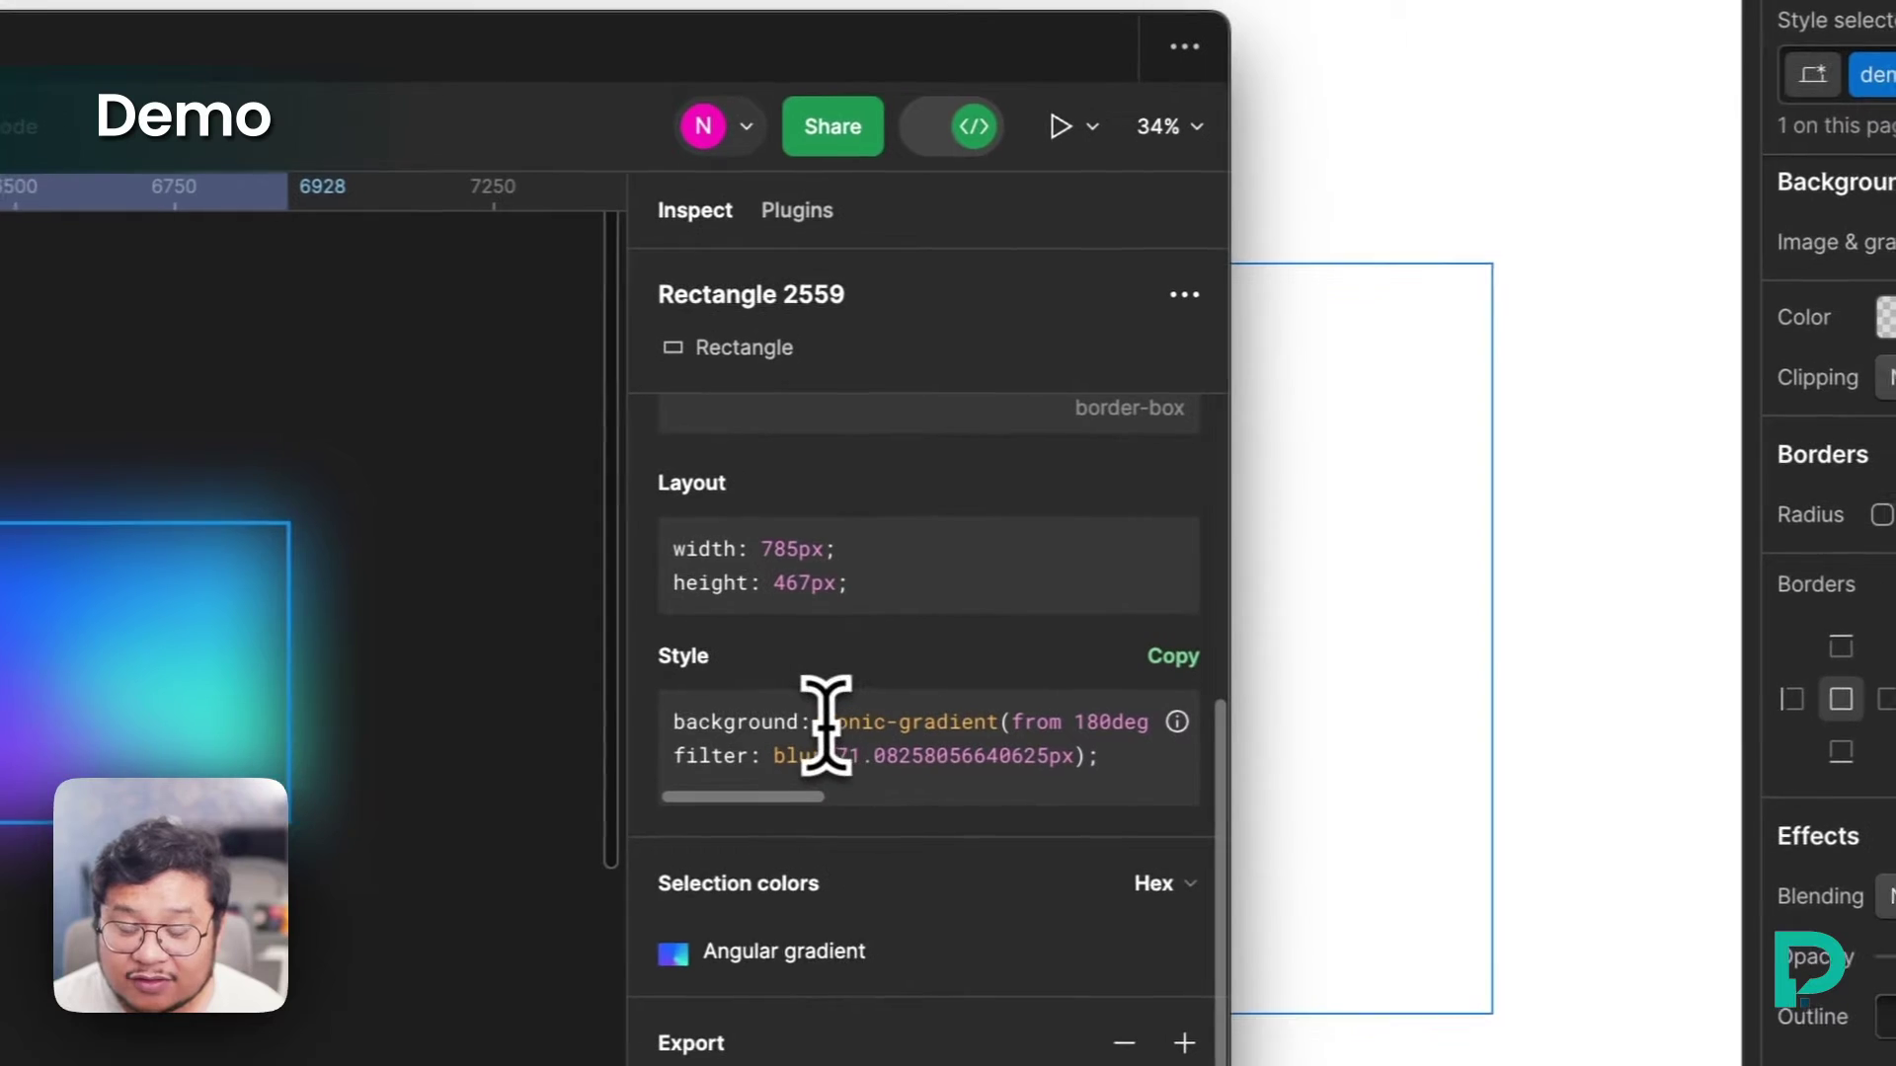
pyautogui.moveTo(1440, 684); pyautogui.dragTo(1591, 674)
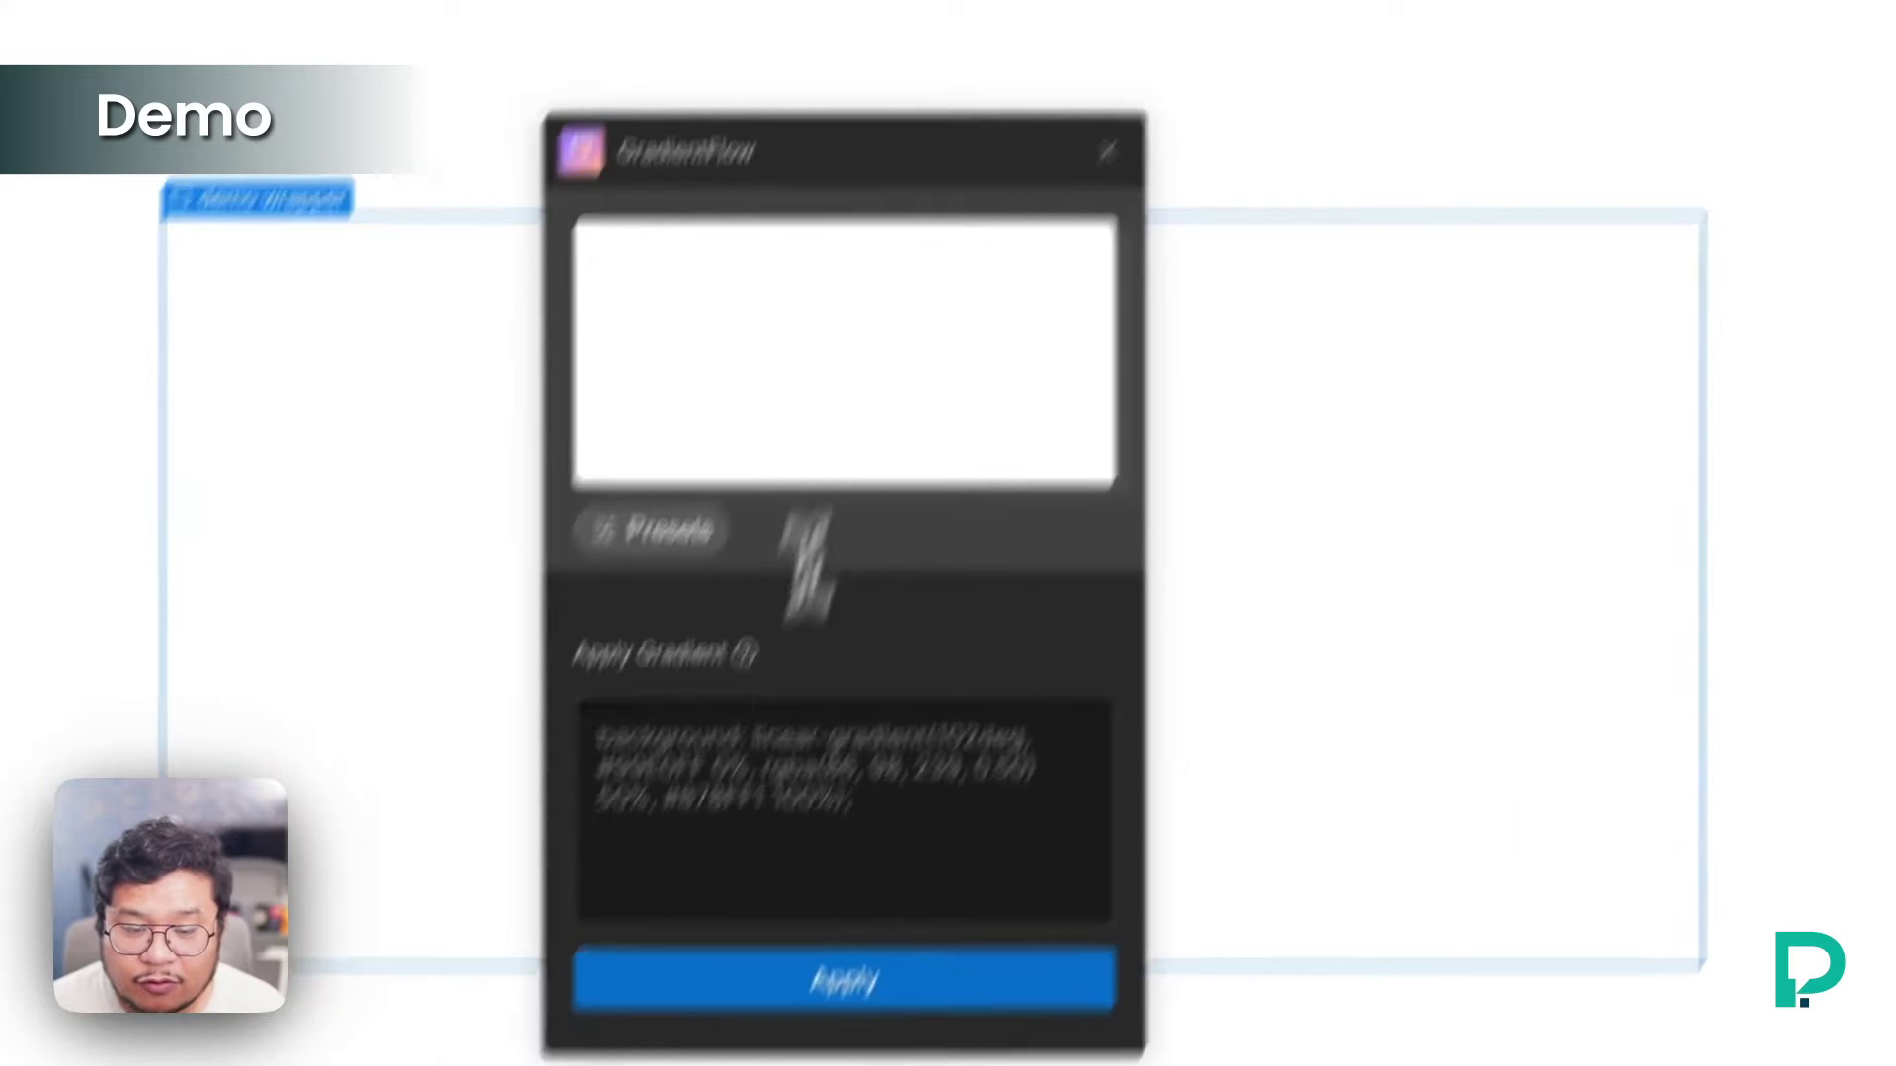
pyautogui.click(638, 846)
# Paste the Figma conic-gradient CSS into GradientFlow, apply it to the demo wrapper, and close GradientFlow.
pyautogui.write('background: conic-gradient(from 180deg at 50% 50%, #874DF1 0deg, #1064FE 176.45535349845886deg, #33E8D2 298.5399270057678deg); filter: blur(71.08258056640625px);')
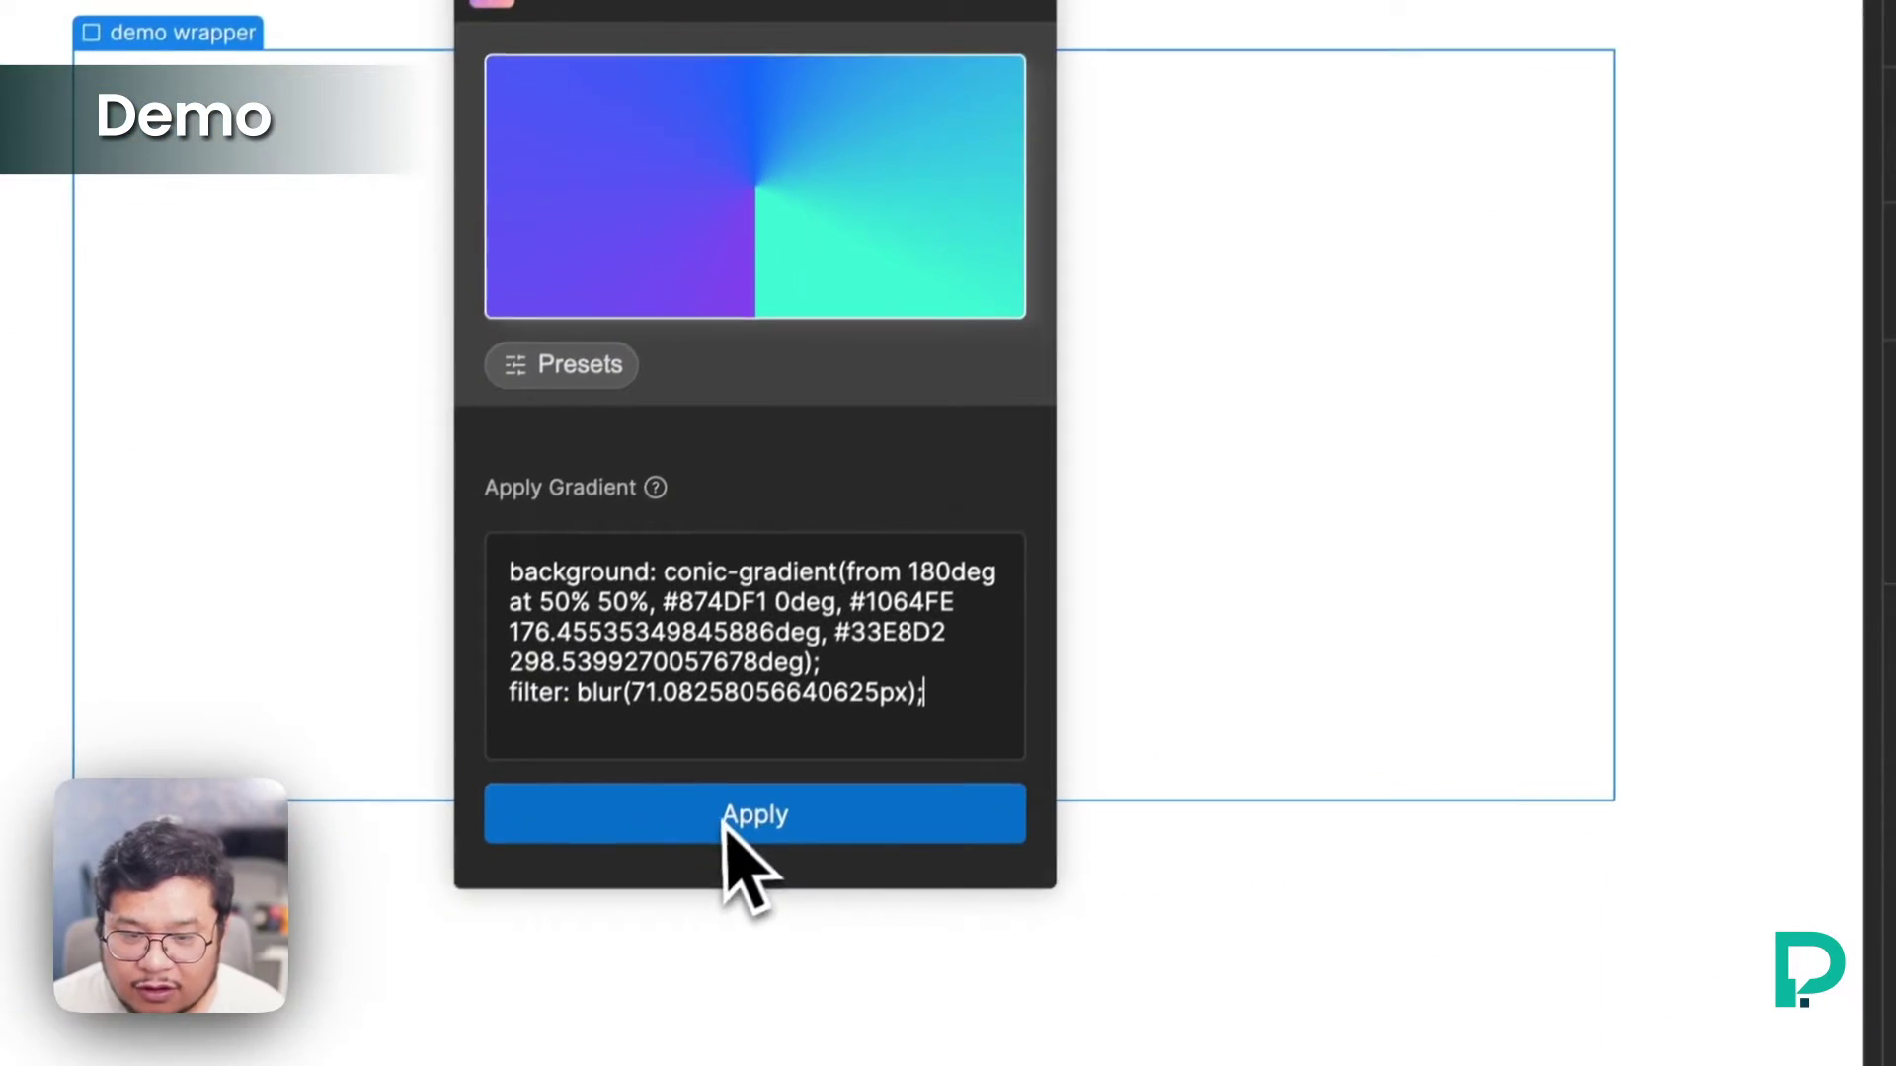
pyautogui.click(736, 825)
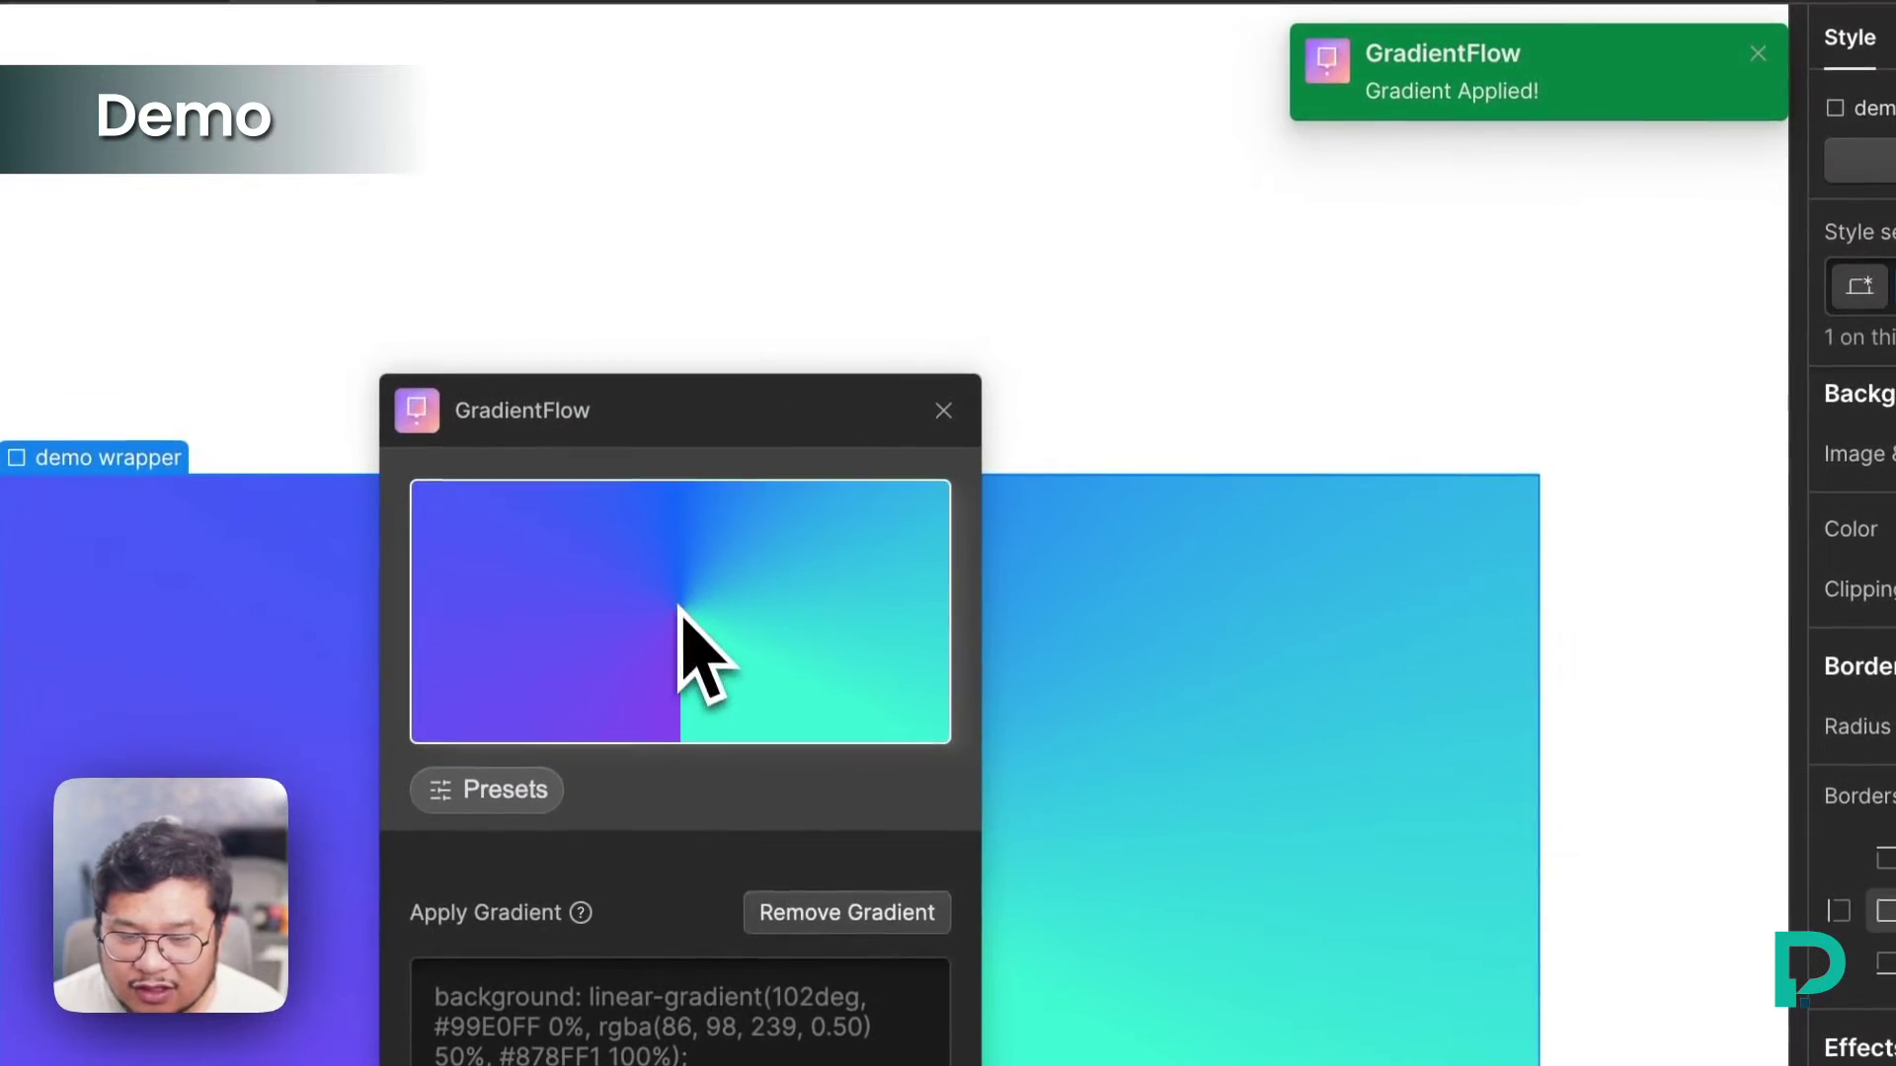
pyautogui.moveTo(710, 411); pyautogui.dragTo(1506, 553)
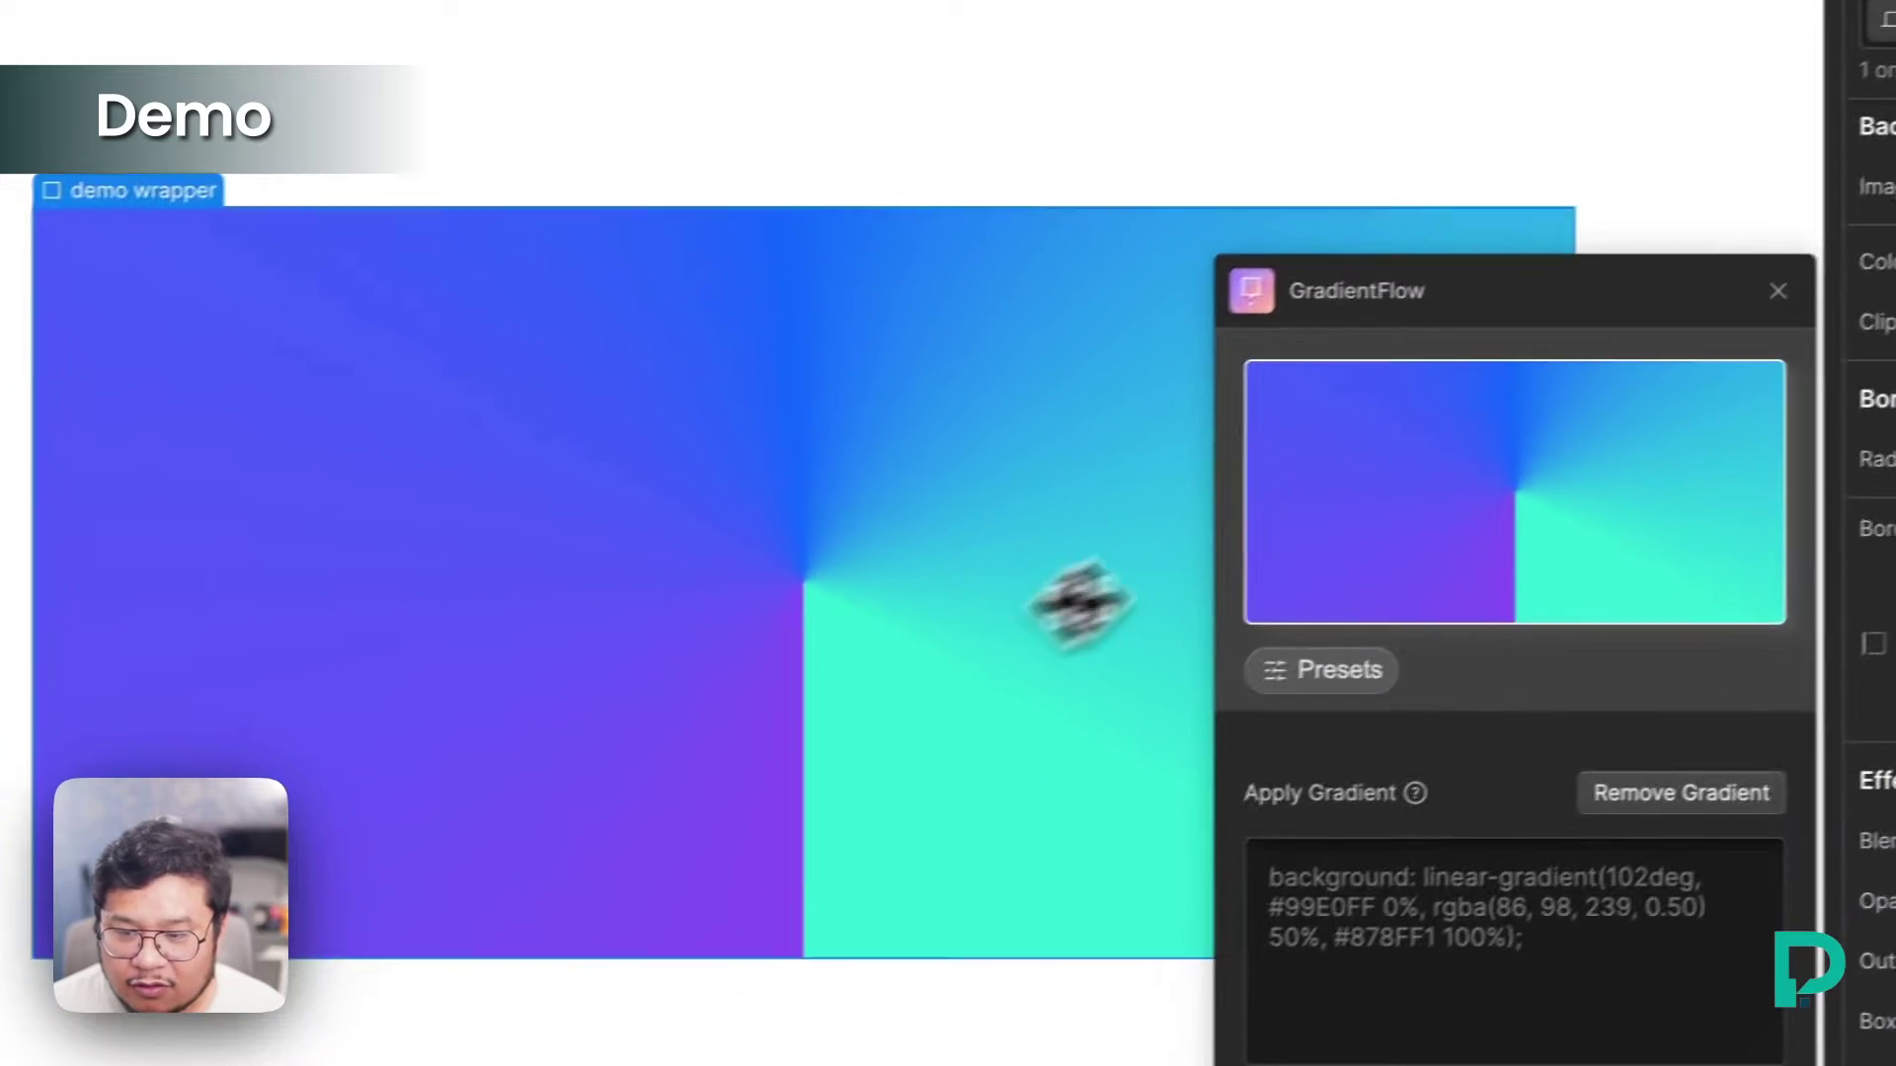
pyautogui.moveTo(1592, 298); pyautogui.dragTo(1398, 274)
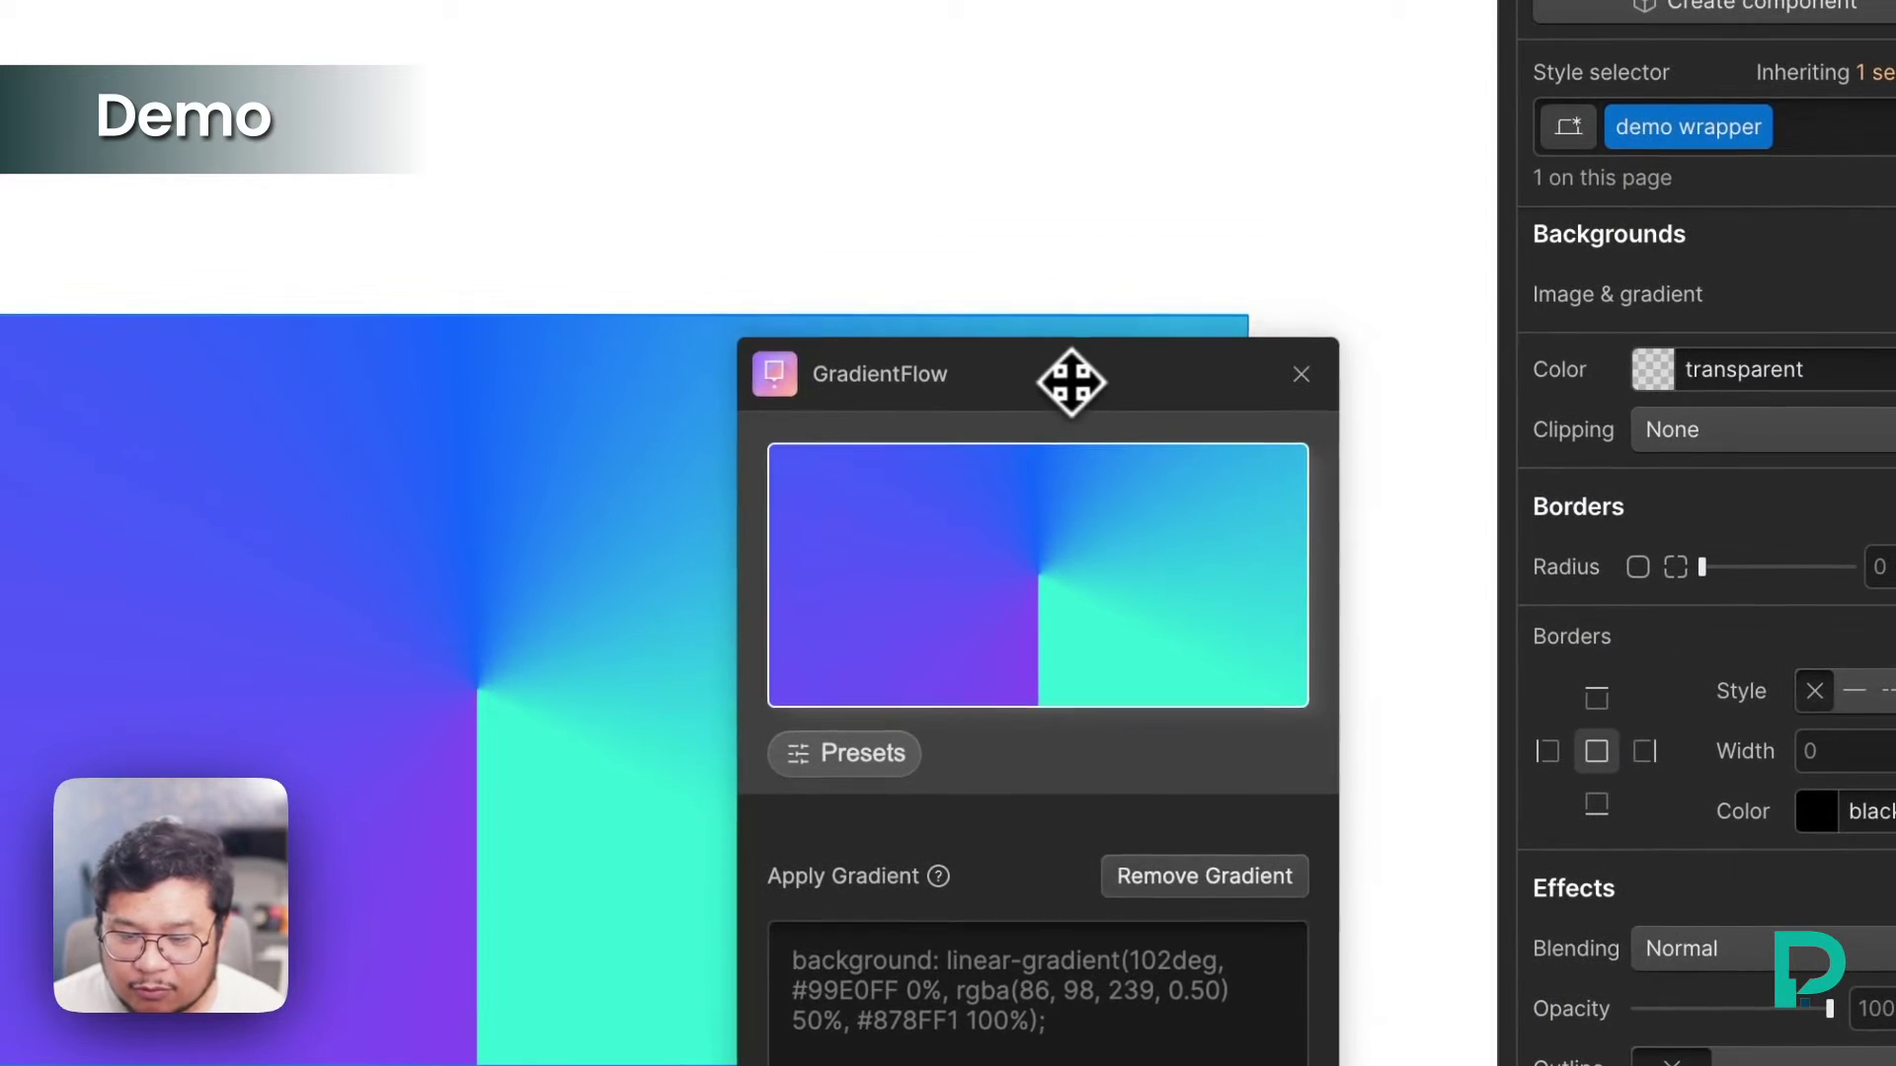
pyautogui.moveTo(1071, 382); pyautogui.dragTo(977, 284)
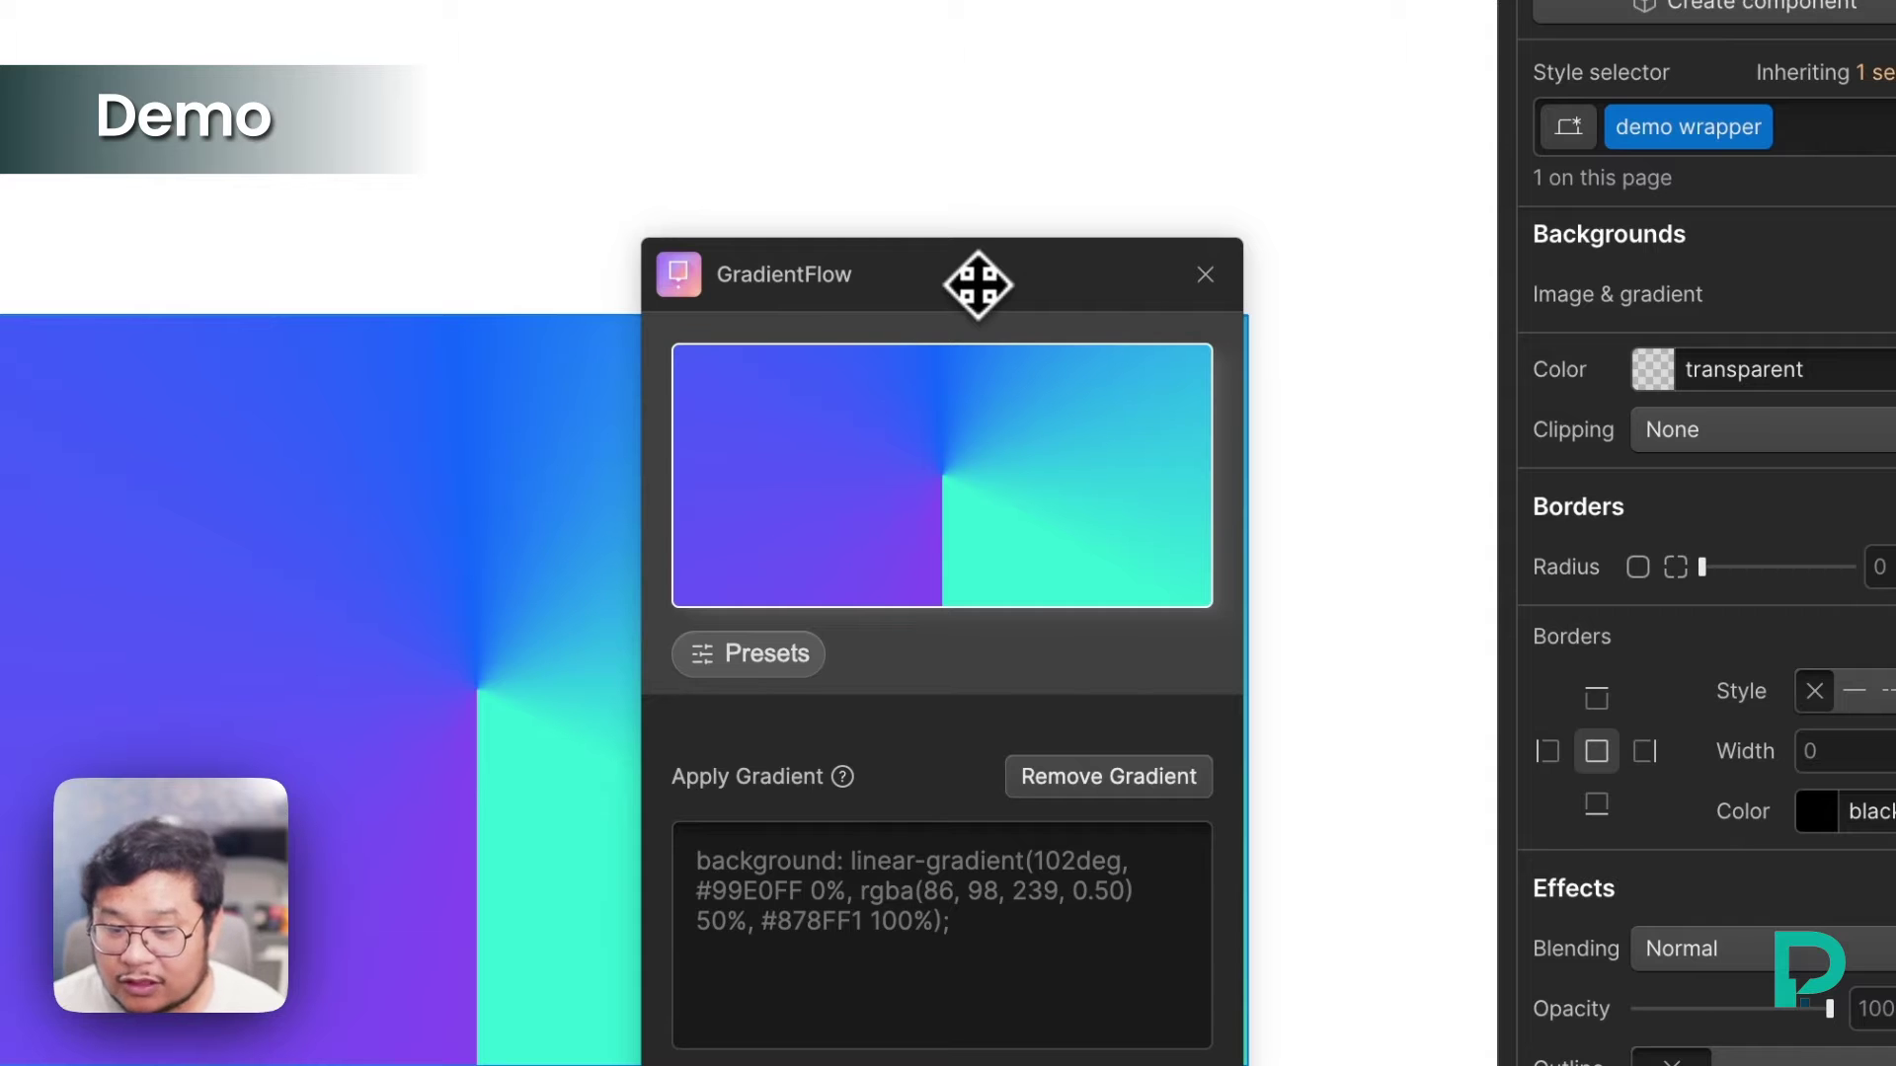
pyautogui.click(1205, 275)
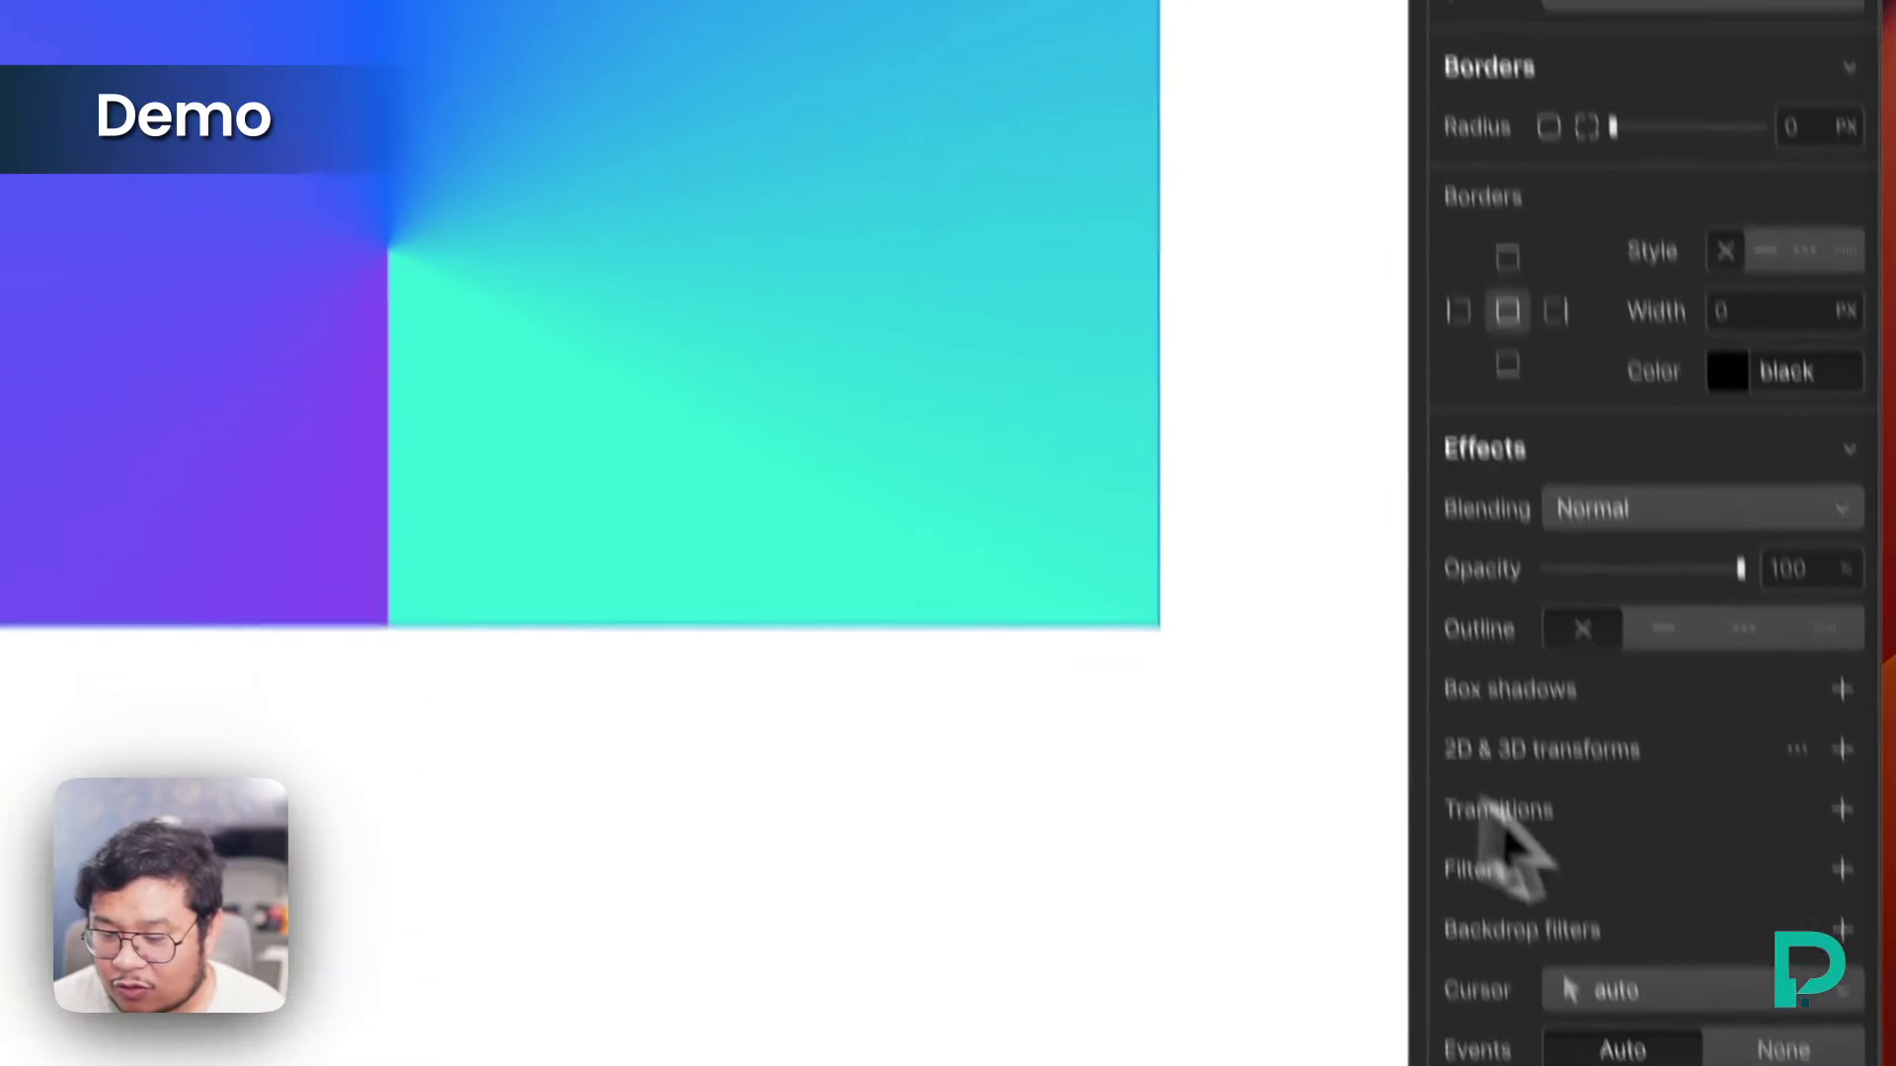
# Remove the demo wrapper's 5px blur filter and add a new Blur filter.
pyautogui.click(1895, 1065)
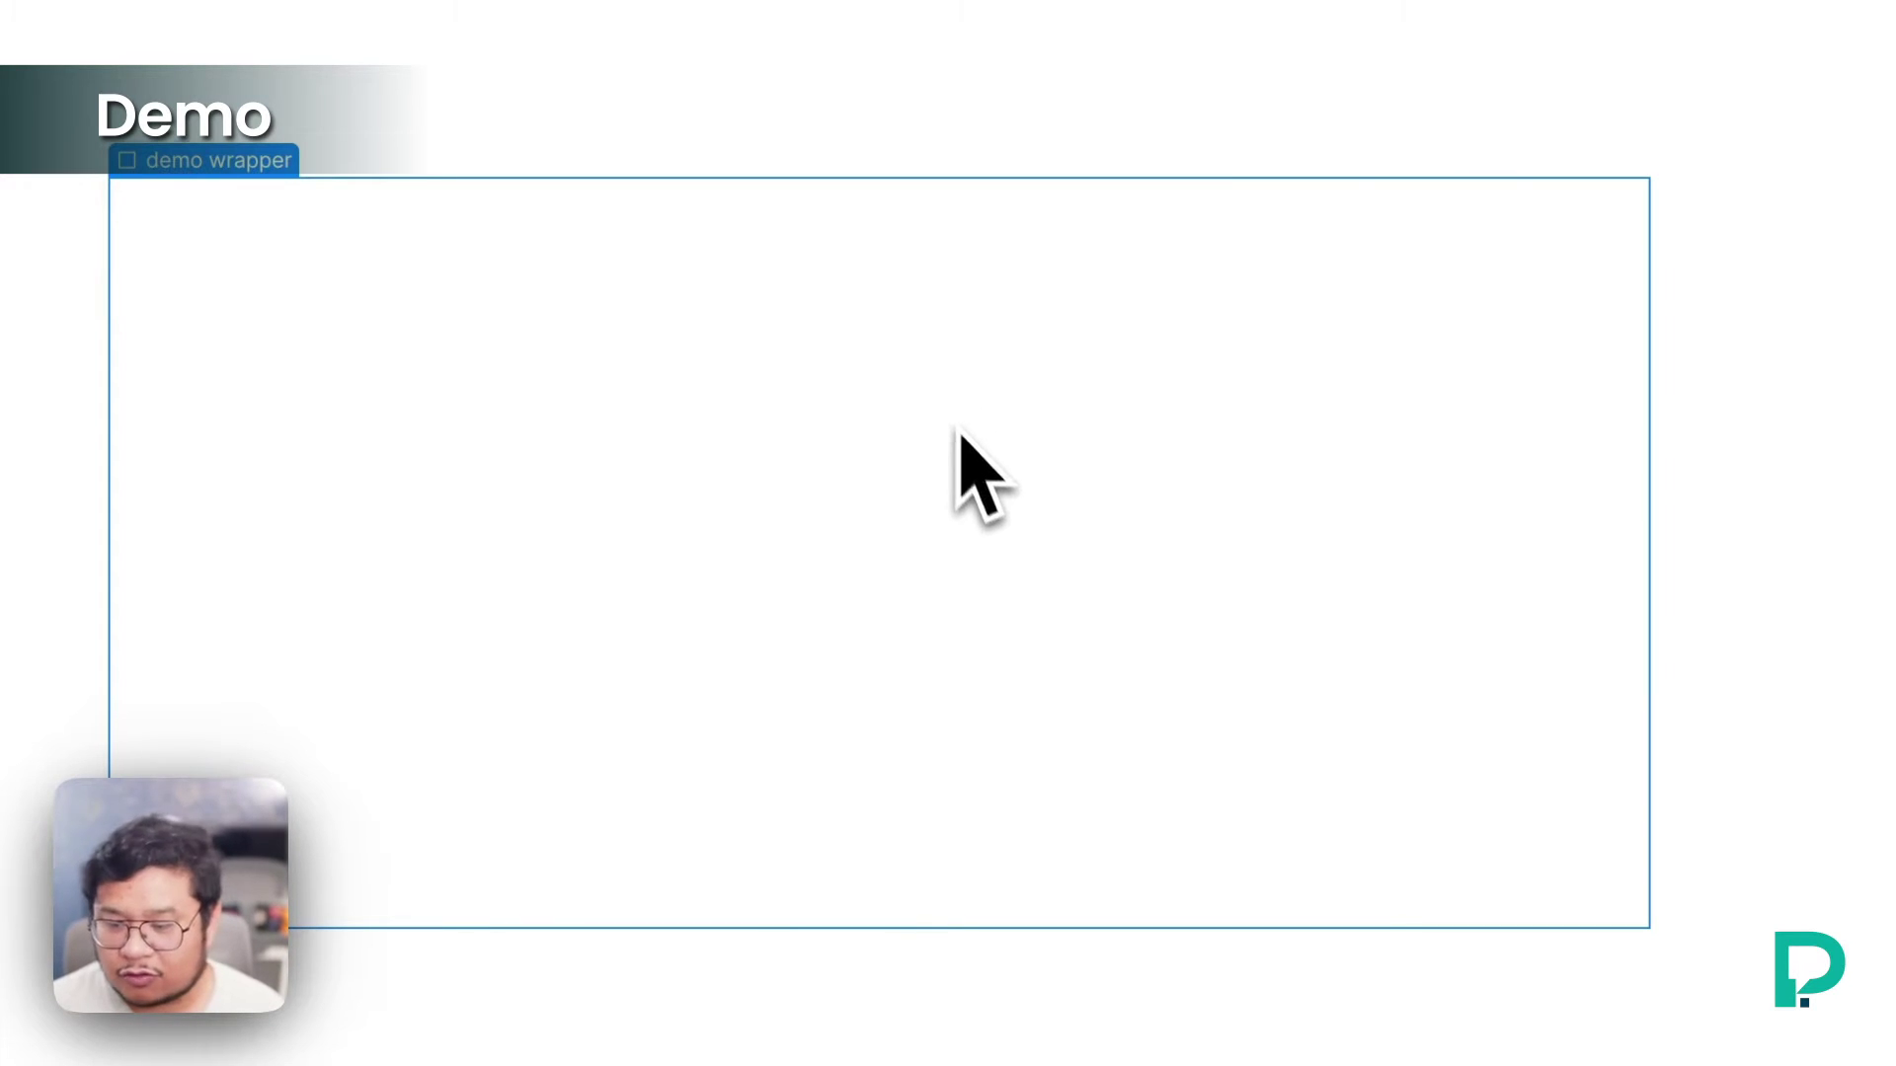
pyautogui.keyDown('alt'); pyautogui.click(1451, 742); pyautogui.keyUp('alt')
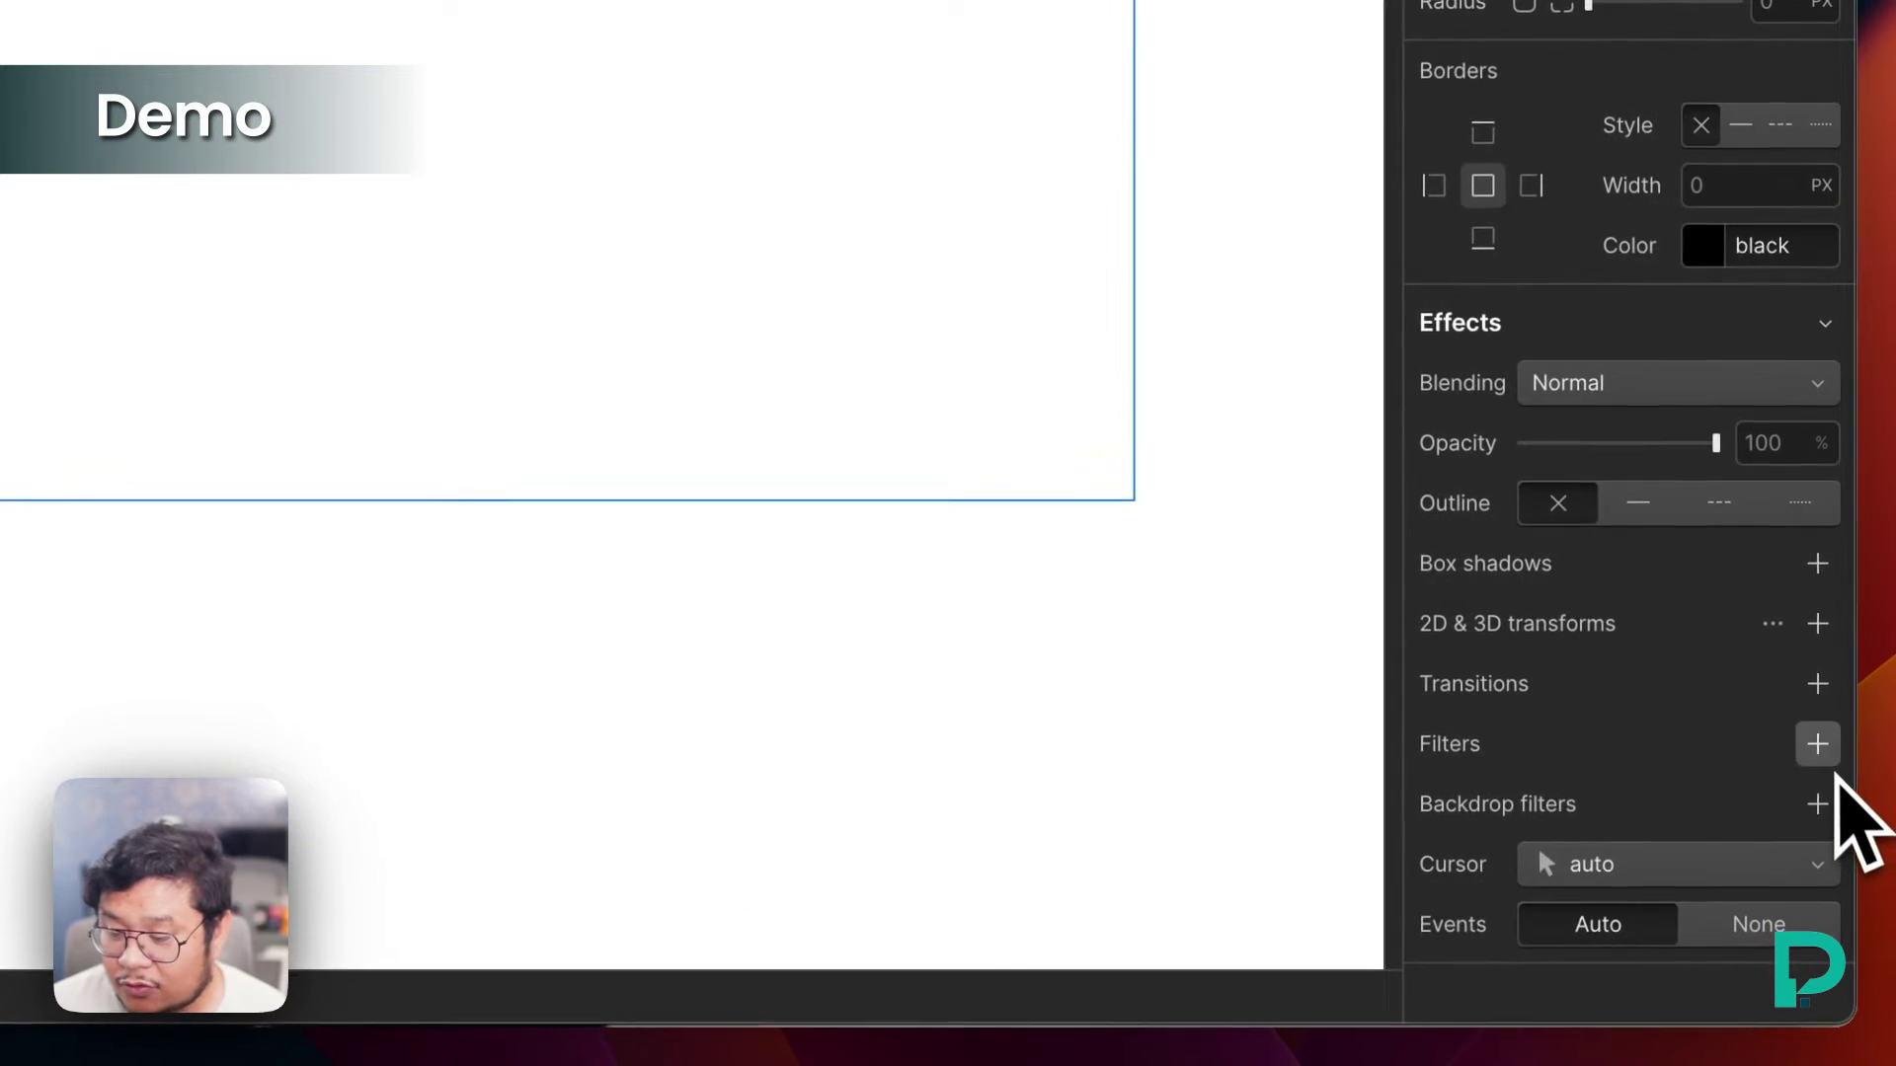
pyautogui.click(1831, 766)
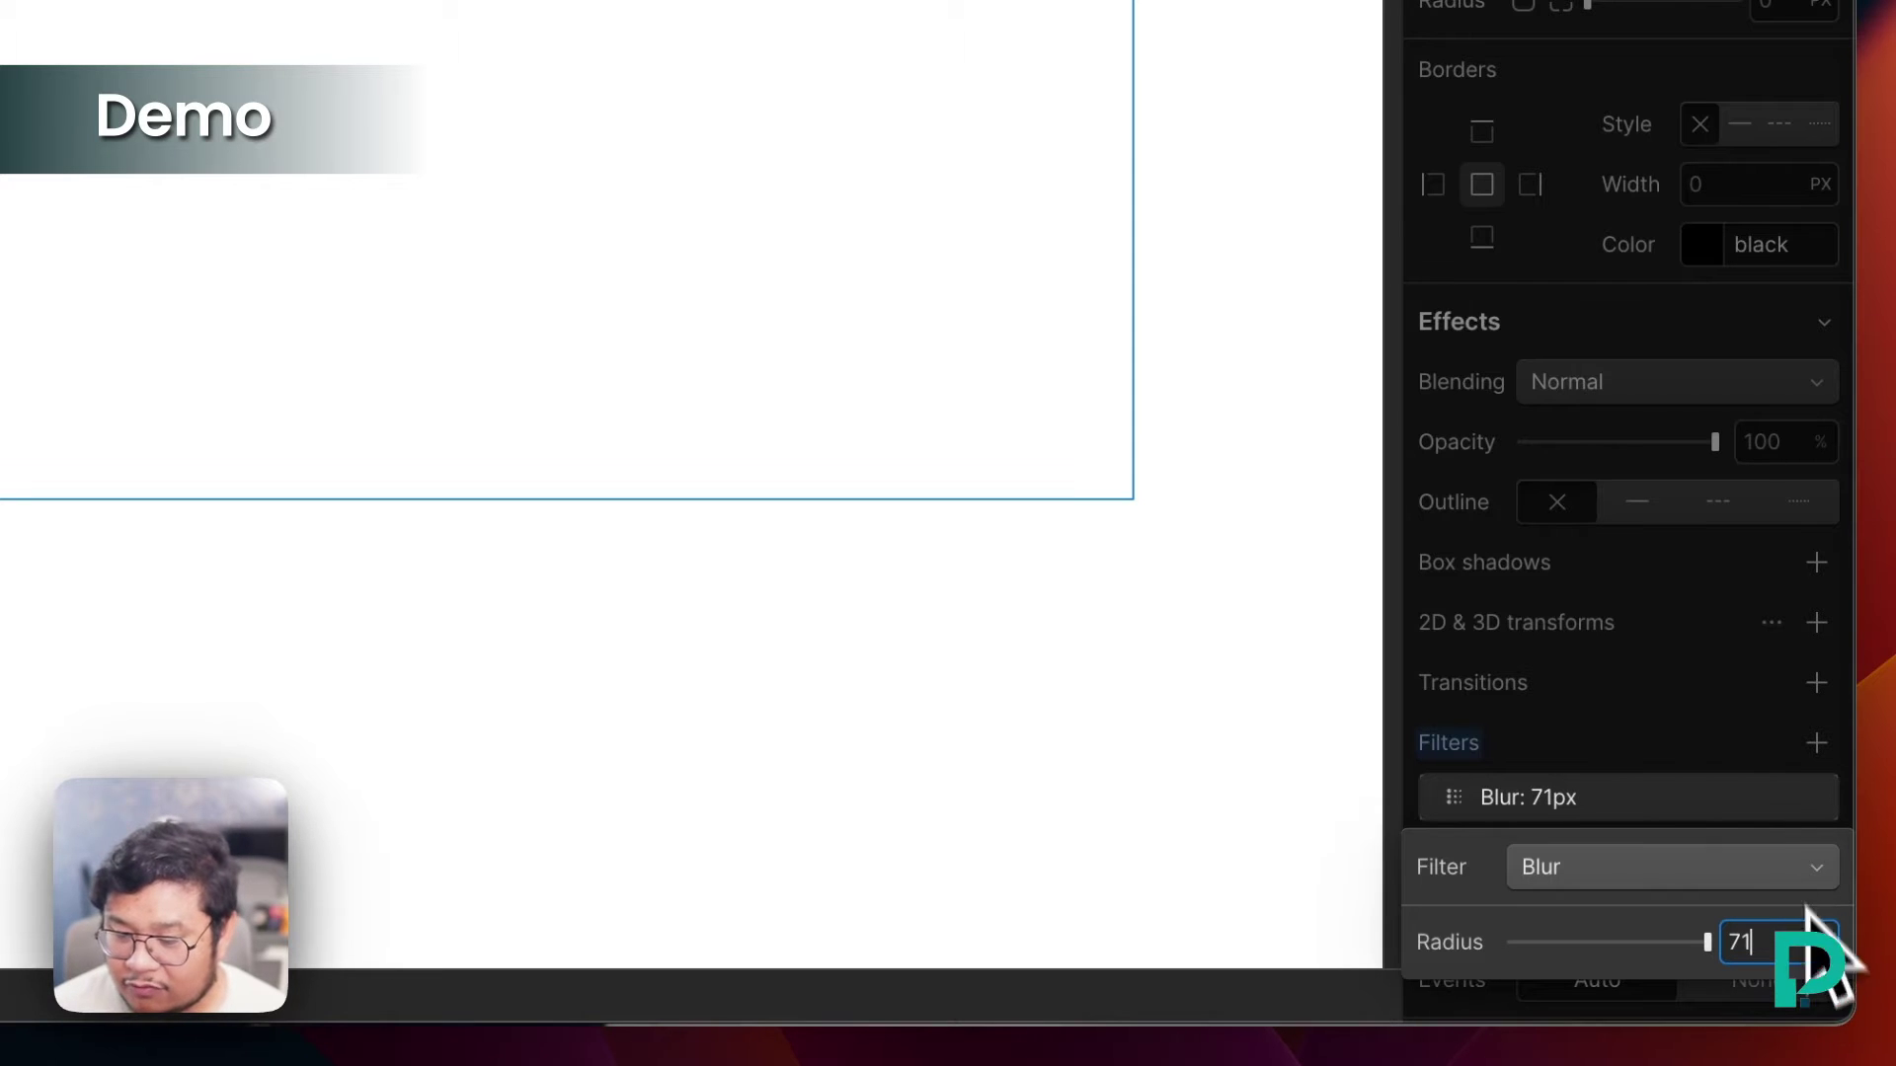
# Reapply the pasted conic-gradient CSS to the blurred demo wrapper through GradientFlow.
pyautogui.click(51, 464)
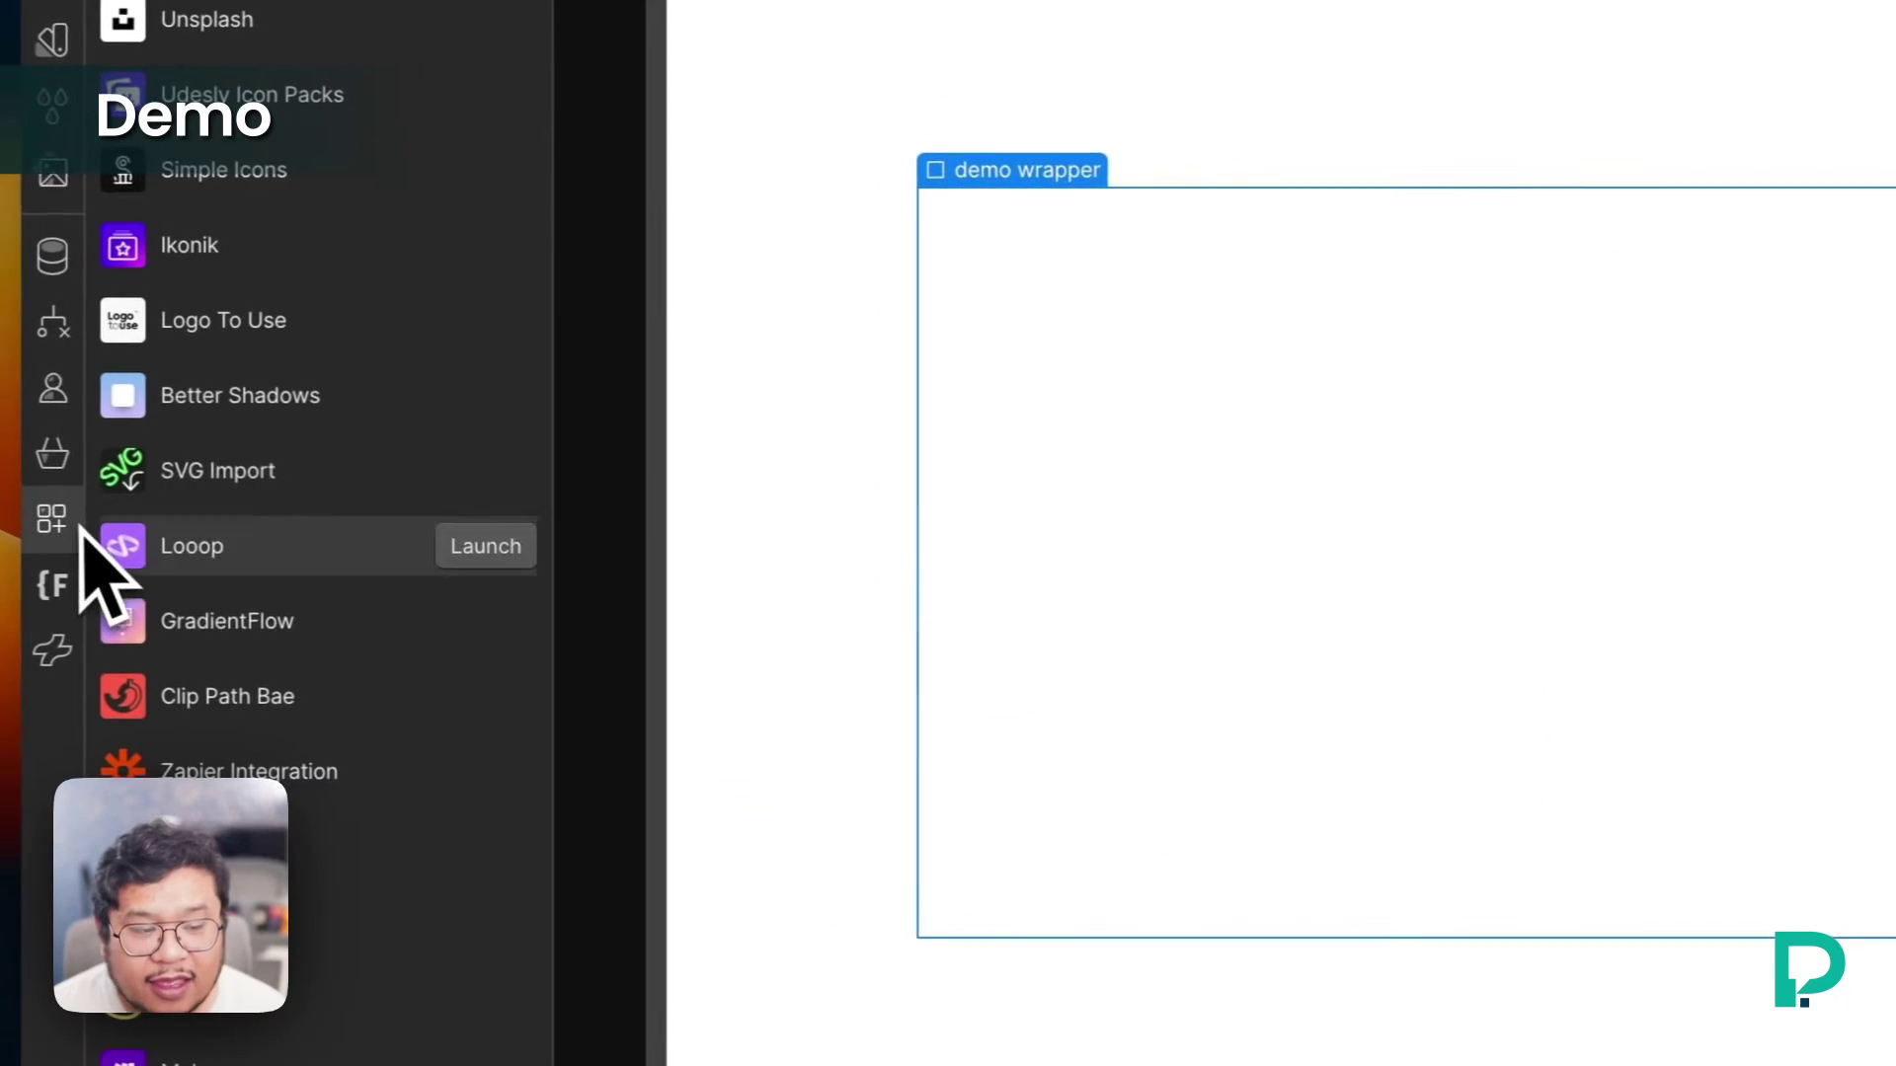
pyautogui.click(486, 621)
pyautogui.click(1206, 542)
pyautogui.write('background: conic-gradient(from 180deg at 50% 50%, #874DF1 0deg, #1064FE 176.45535349845886deg, #33E8D2 298.5399270057678deg);')
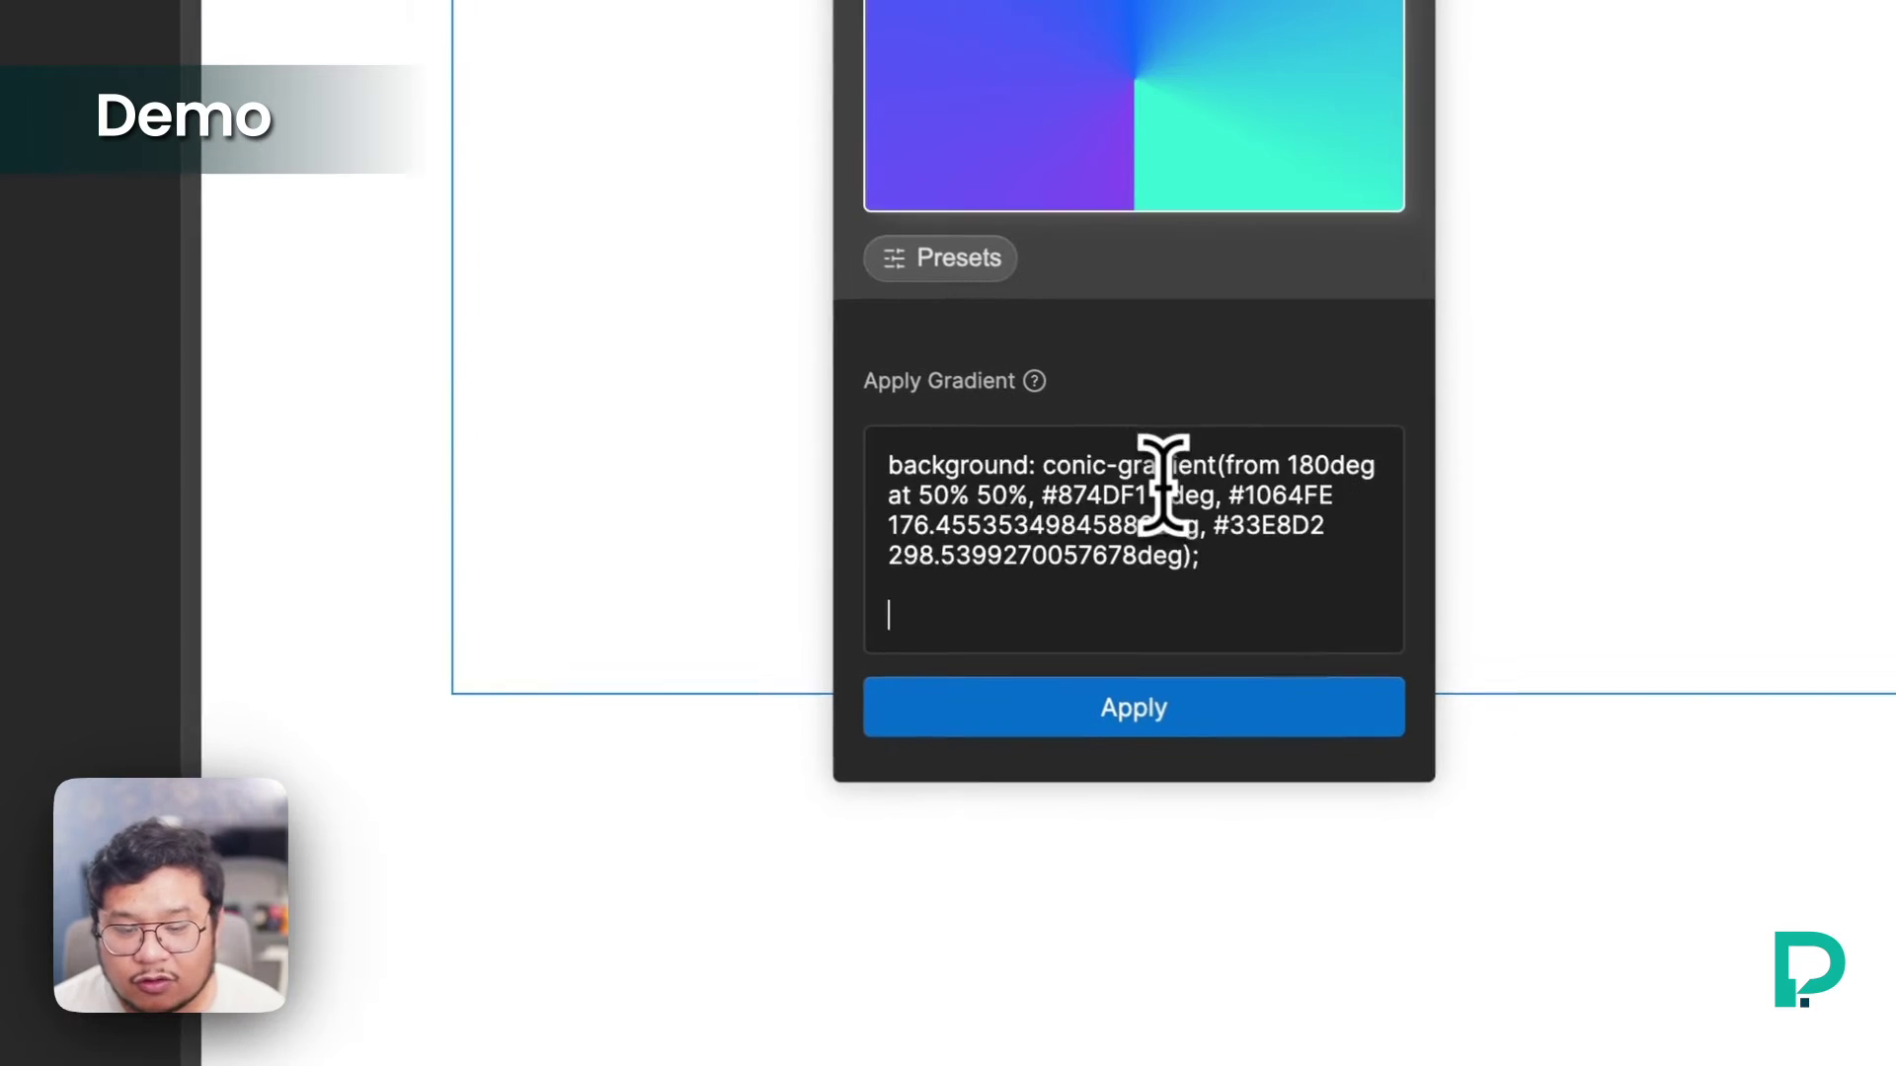
pyautogui.click(1240, 716)
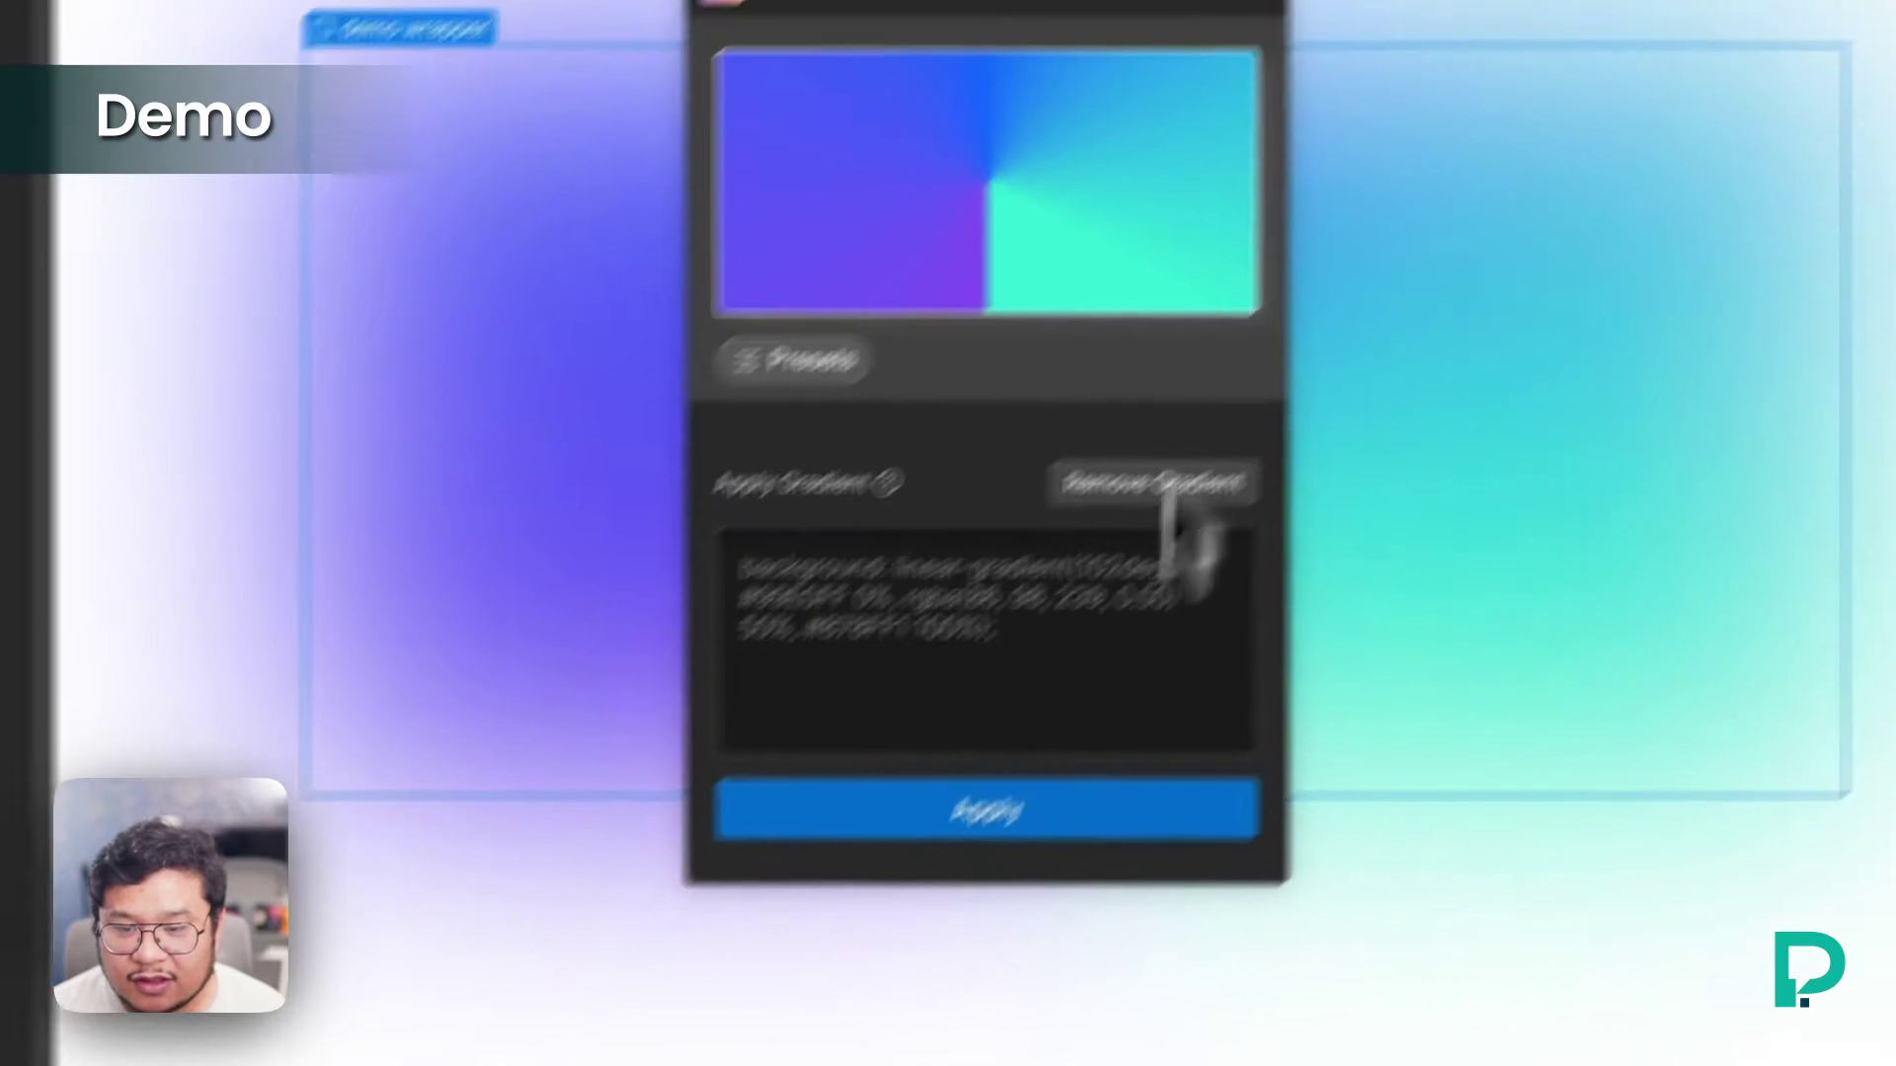
pyautogui.click(830, 287)
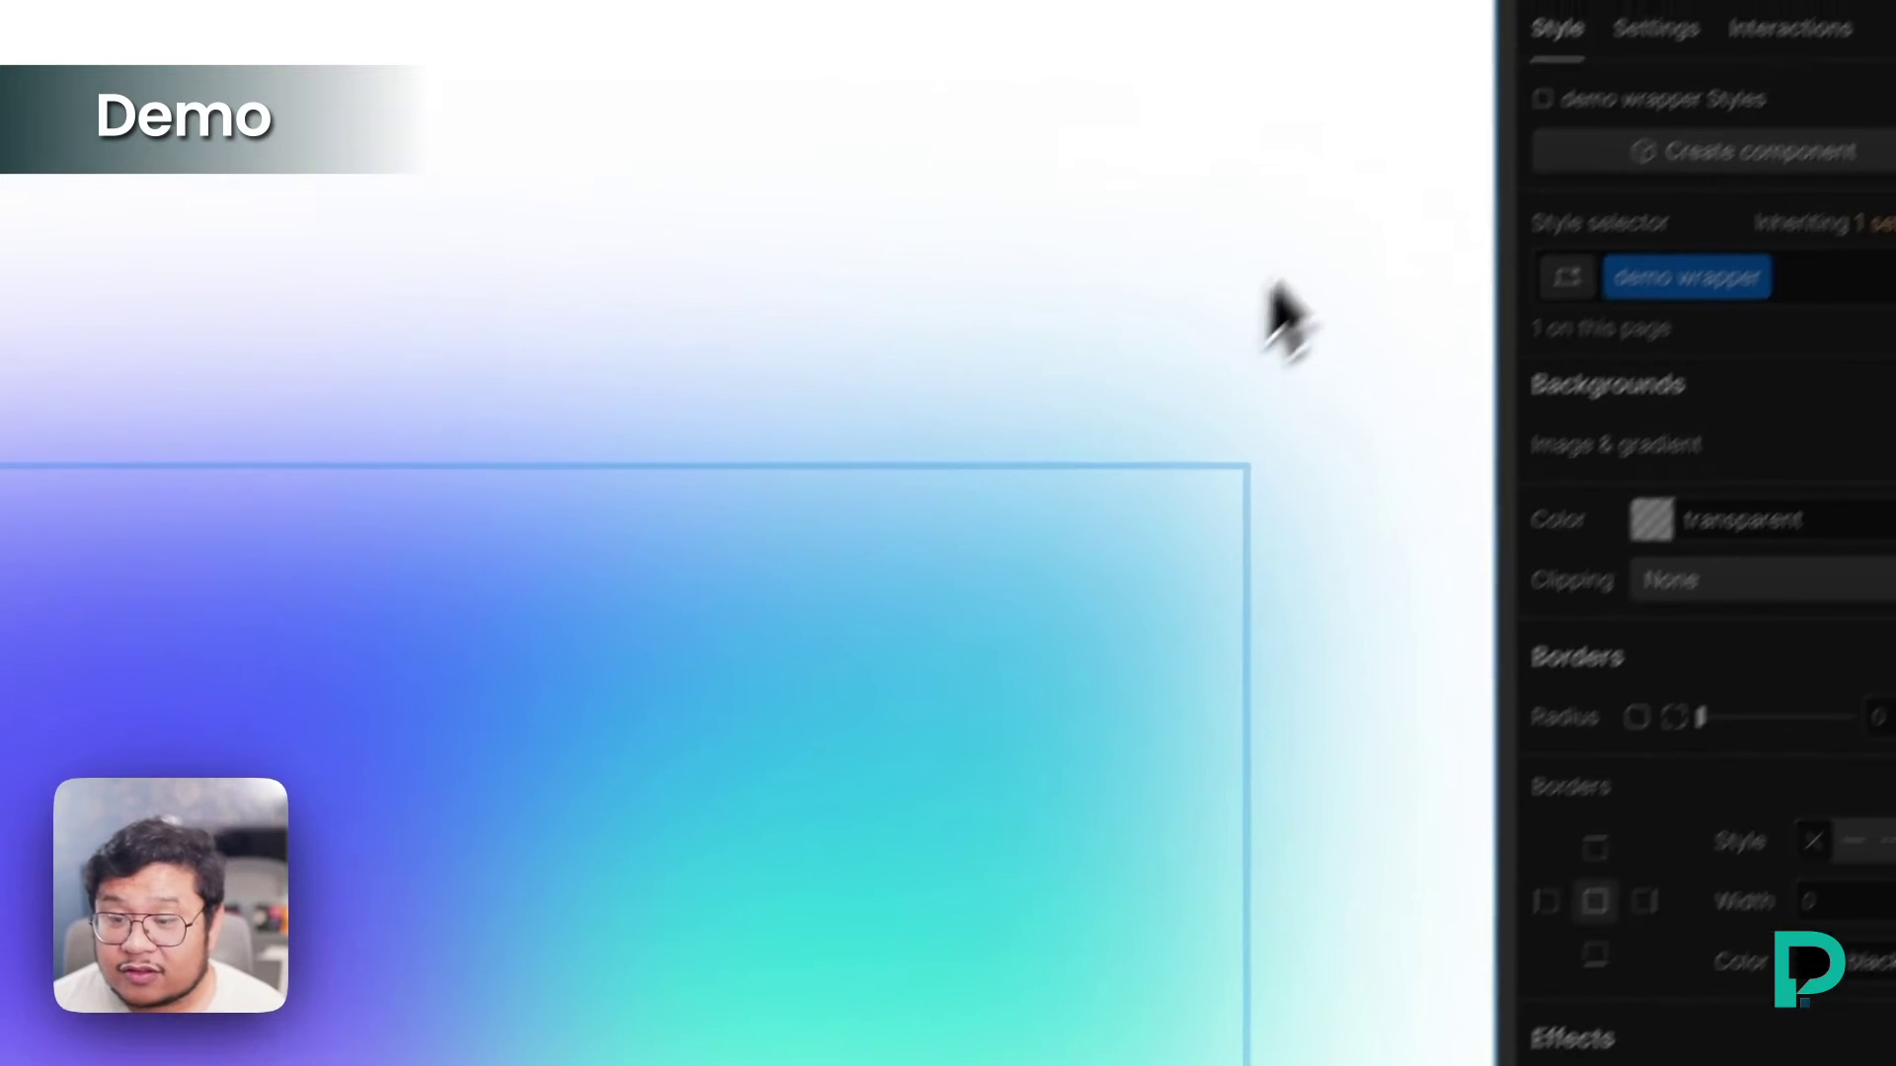
pyautogui.click(1540, 241)
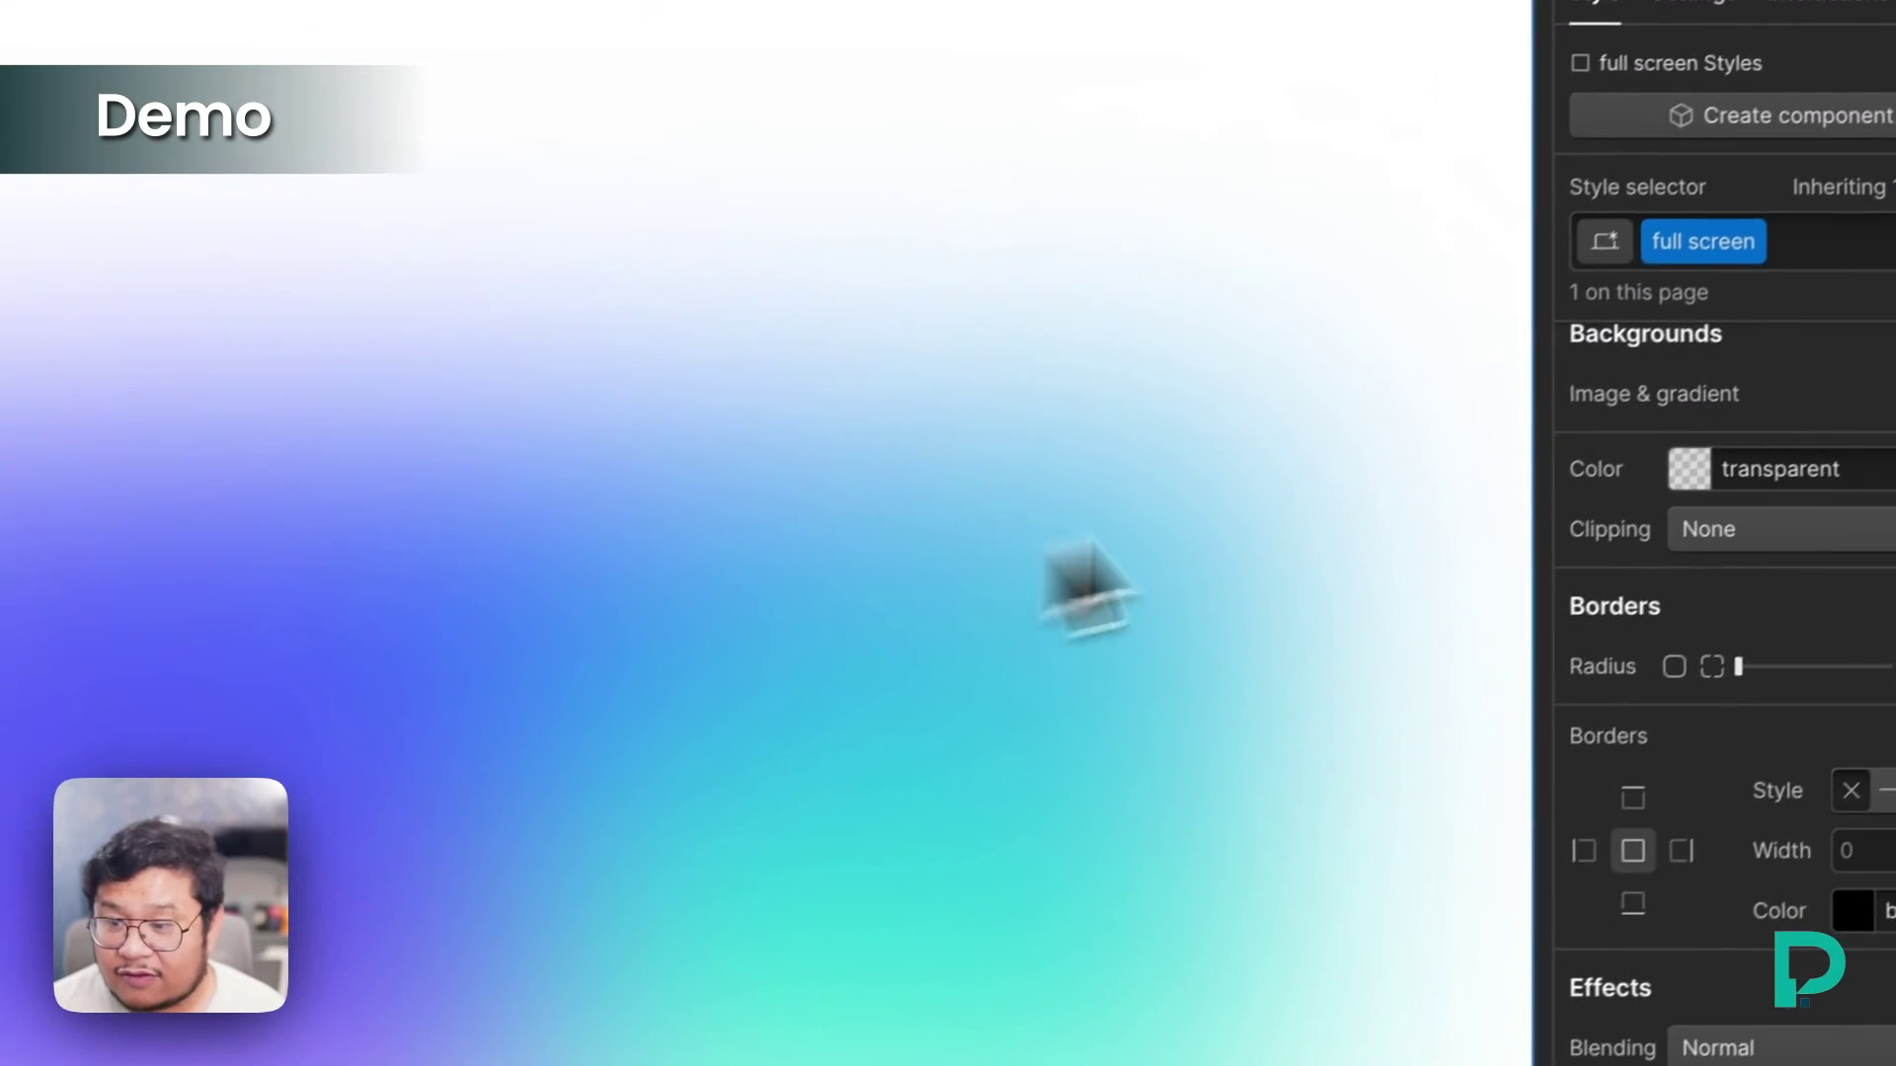
# Select the demo wrapper, then reload the designer after the 'Something went wrong' crash.
pyautogui.click(573, 721)
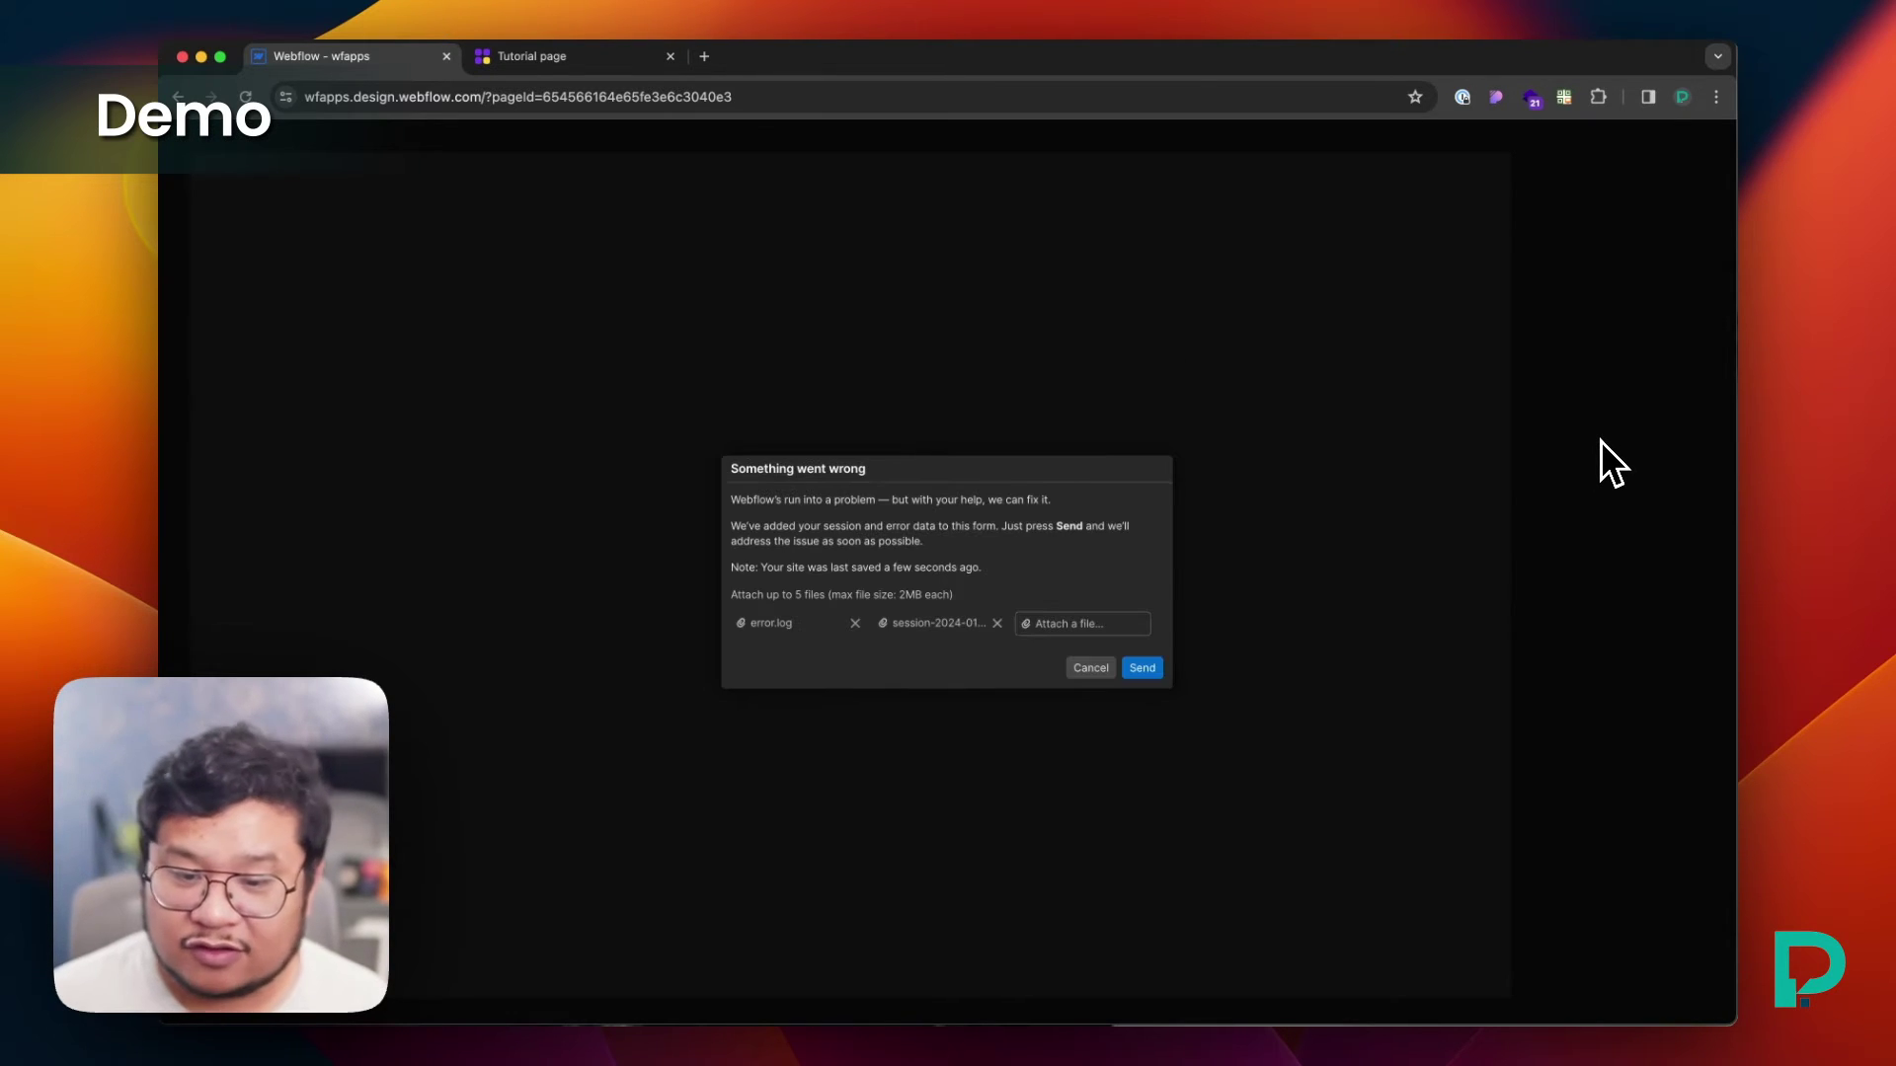
pyautogui.click(248, 96)
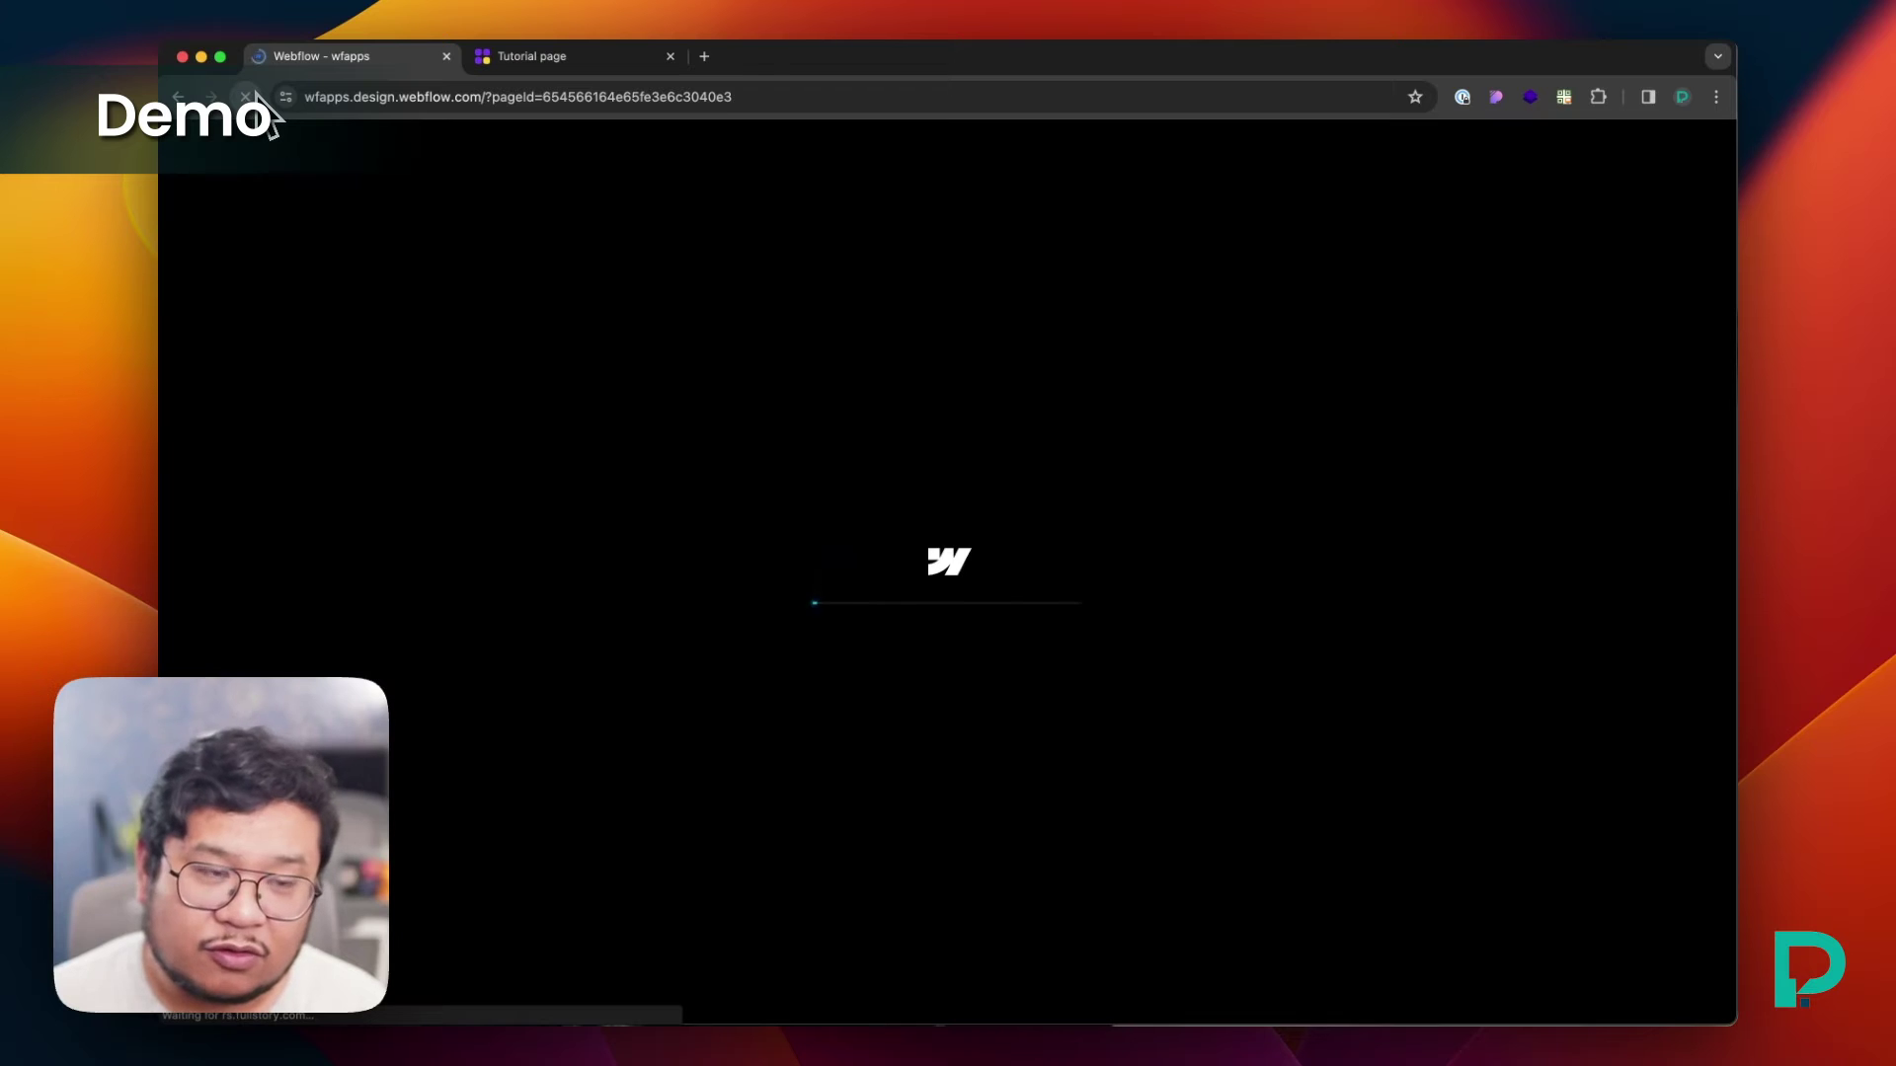